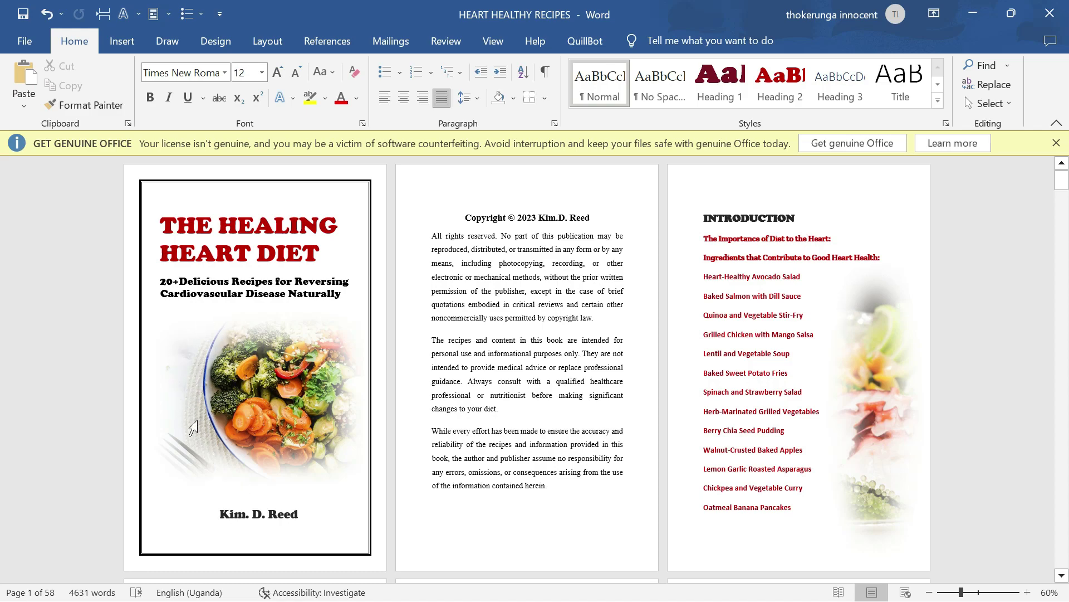
Examine the recipe book's cover, copyright page, table of contents, introduction and ingredient pages.
scroll(843, 293, "down", 7)
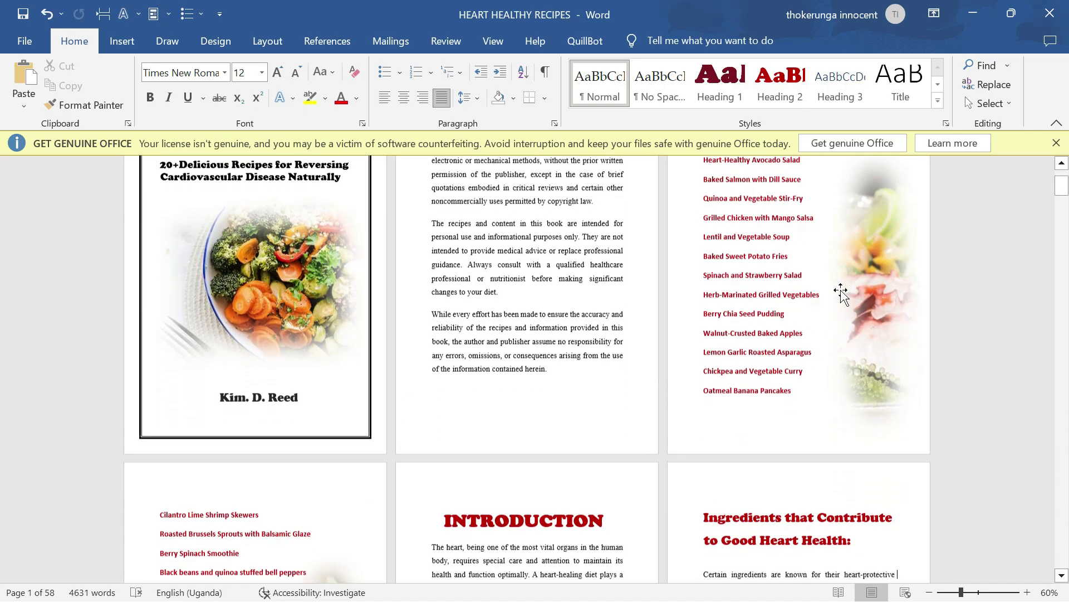
scroll(527, 367, "up", 1)
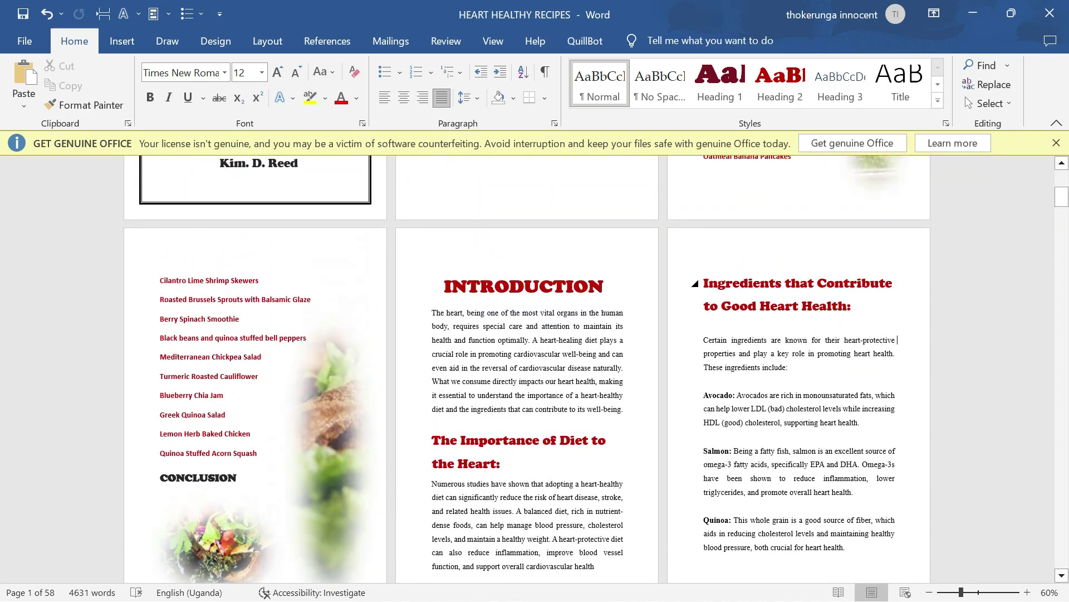
scroll(526, 368, "down", 2)
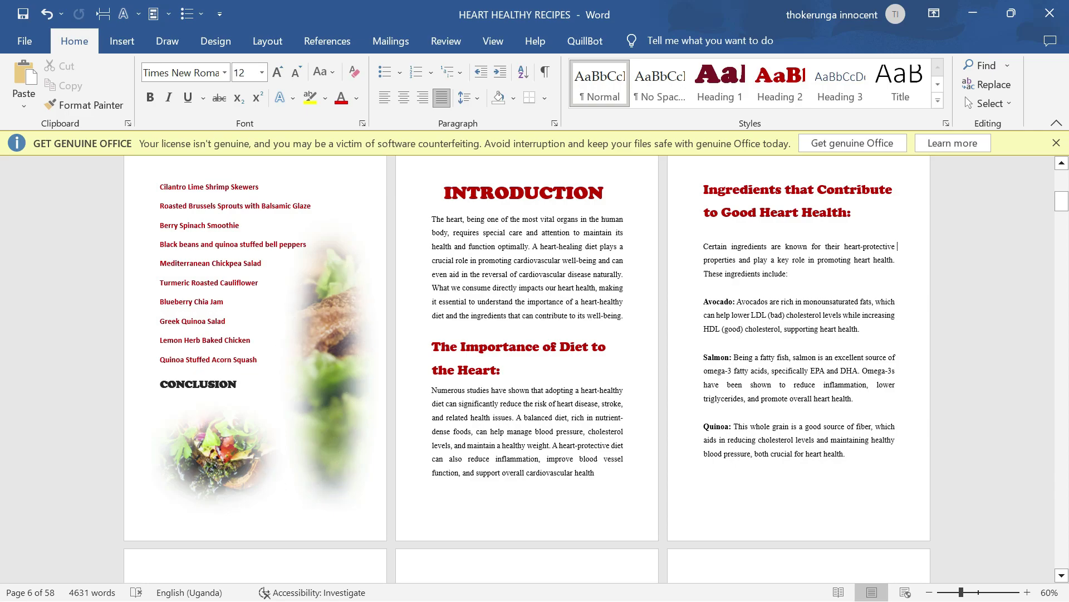
scroll(527, 367, "down", 10)
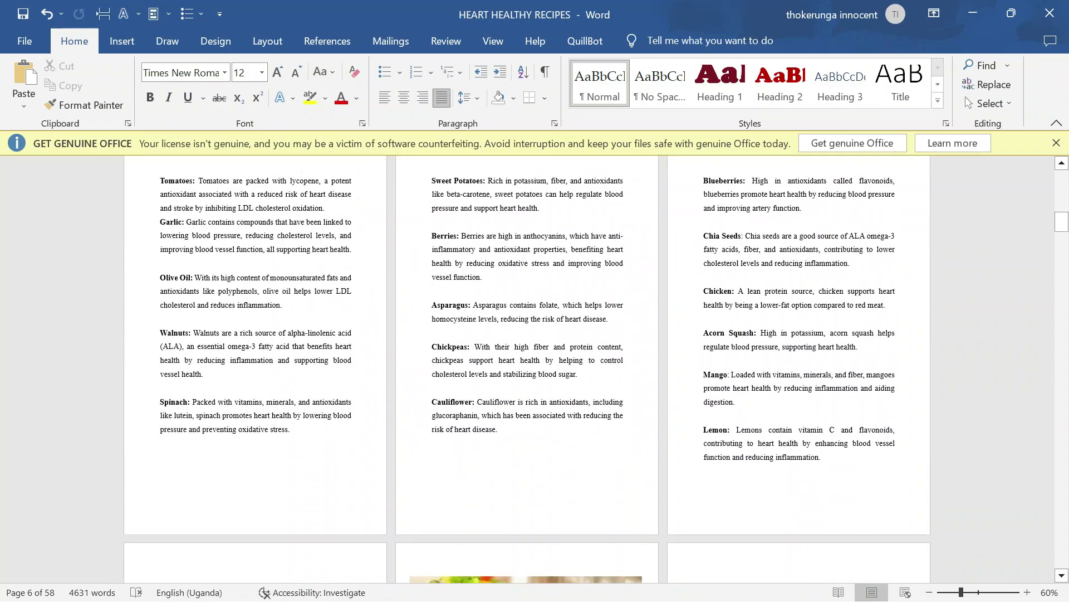
scroll(527, 367, "down", 3)
scroll(527, 367, "up", 10)
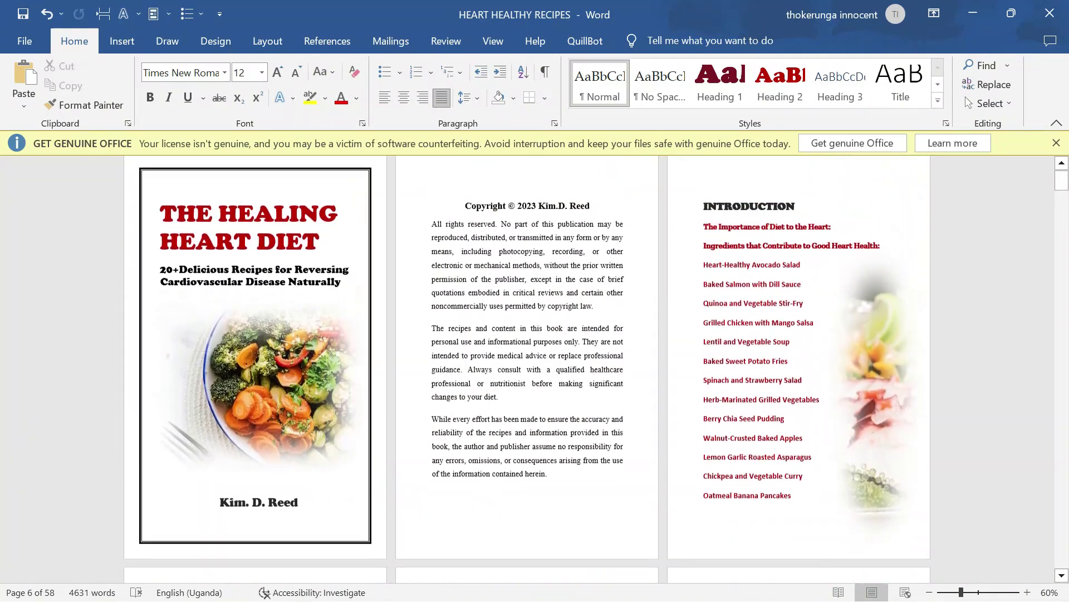
scroll(527, 368, "up", 1)
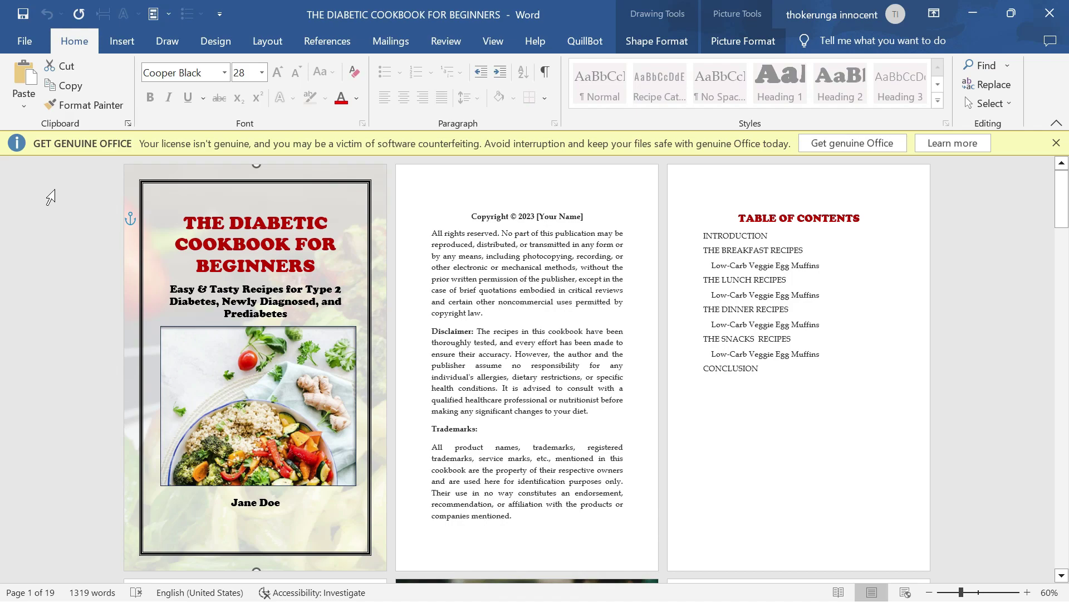
Minimize both open cookbook documents and the SHORT BOOK TEMPLATES folder window to reach the desktop.
left_click(82, 214)
left_click(170, 226)
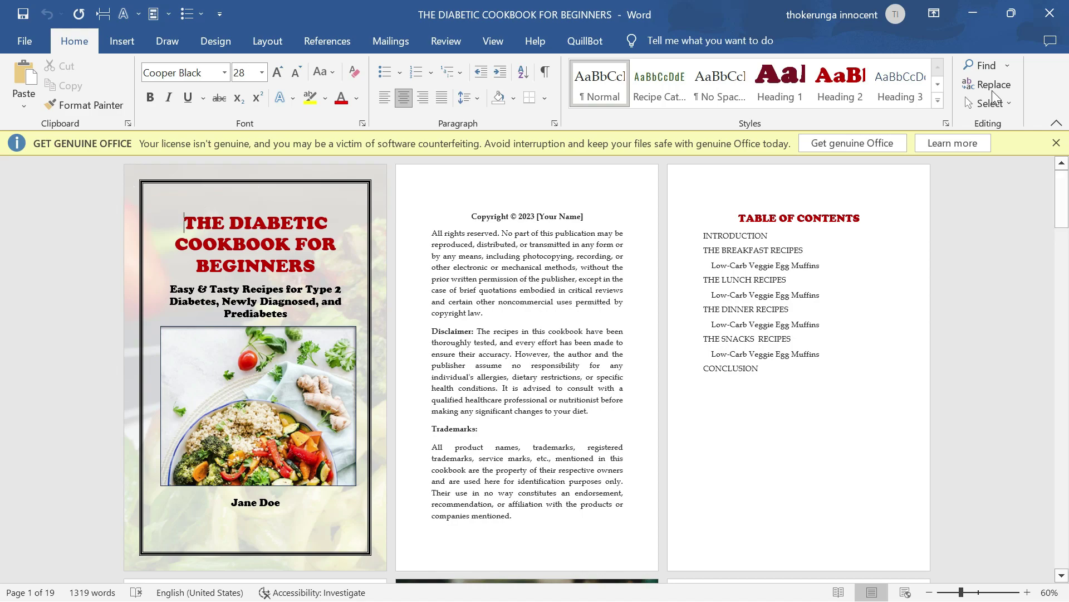
left_click(974, 13)
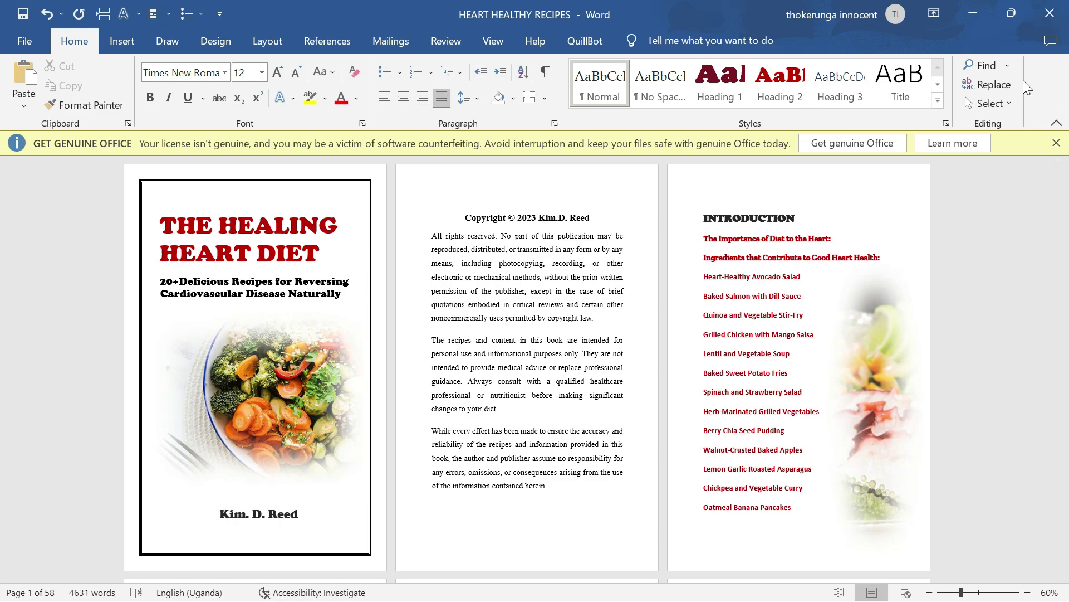
left_click(986, 15)
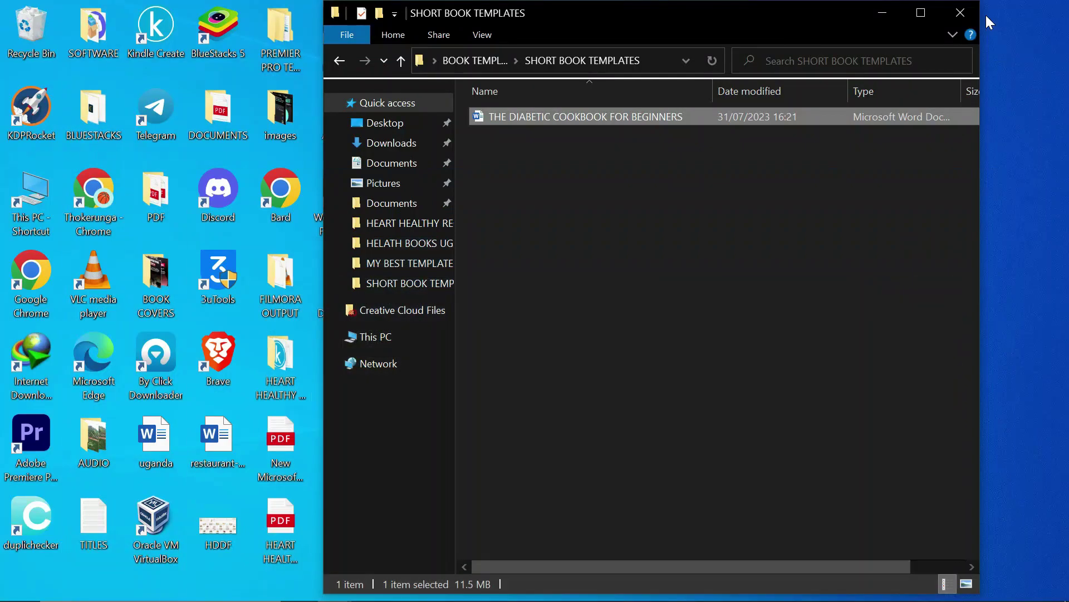
left_click(883, 13)
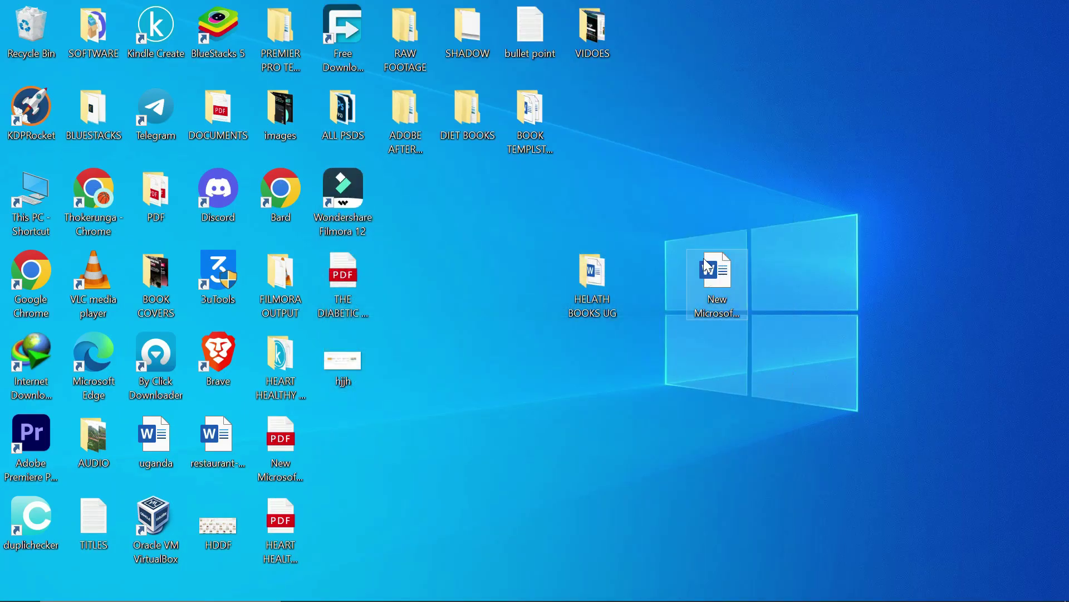
double_click(709, 267)
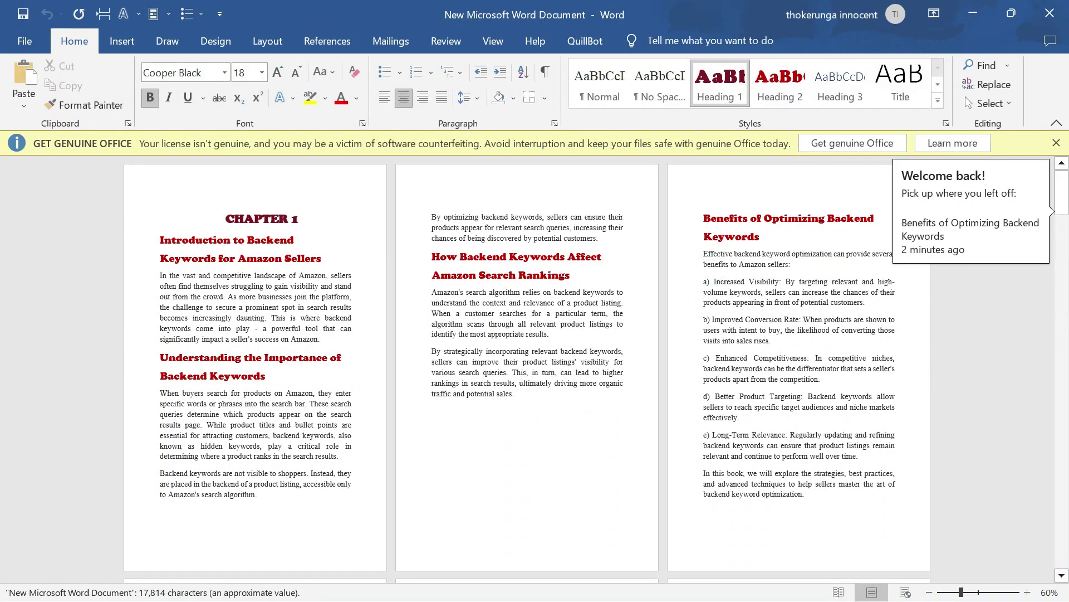
left_click(1049, 14)
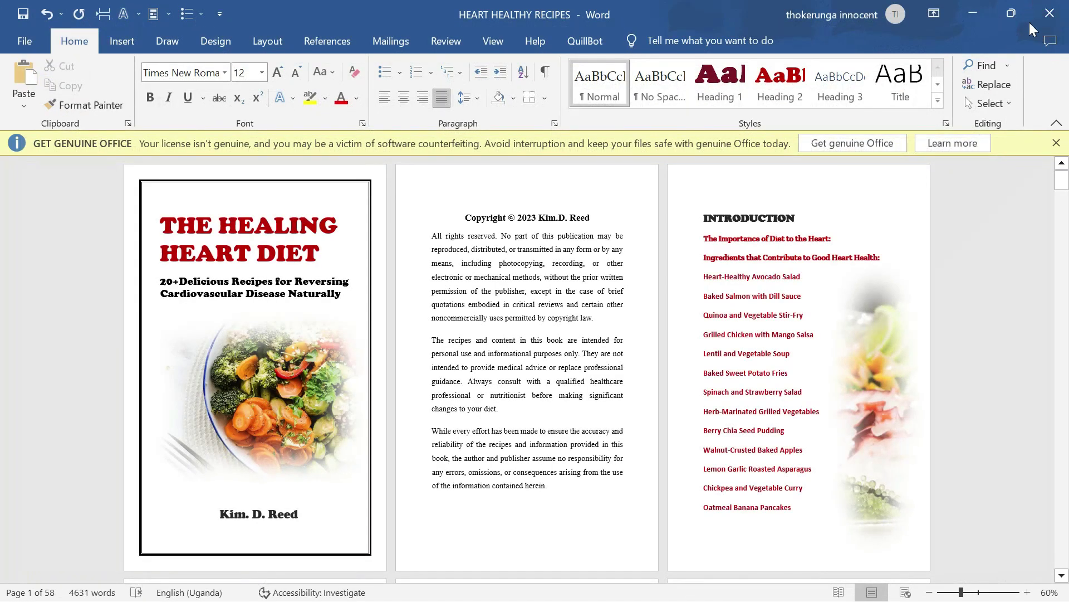
left_click(973, 13)
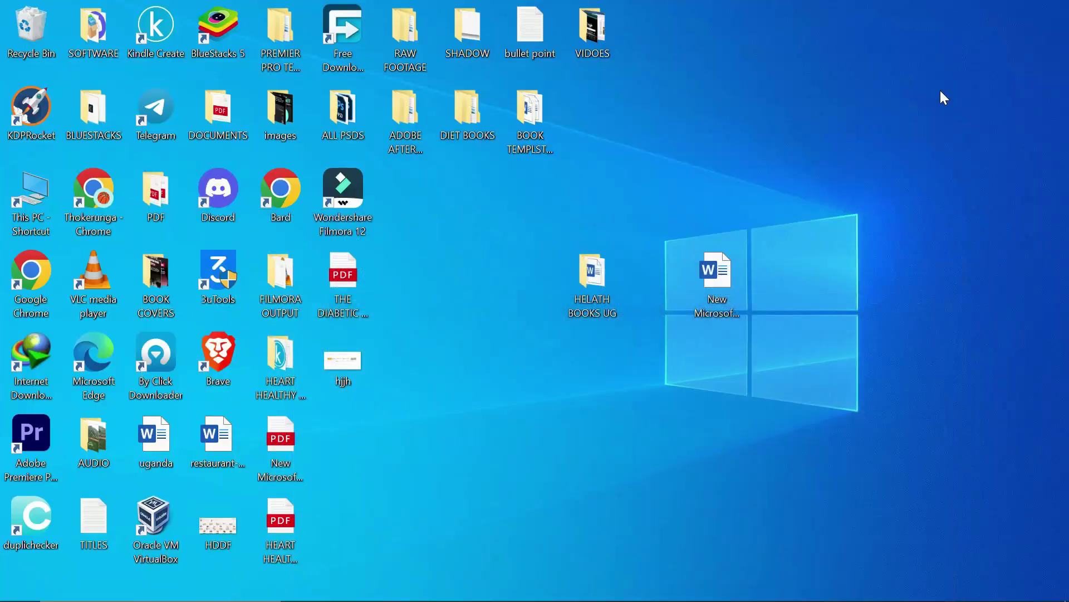
Create a new Microsoft Word document on the desktop, keep its default name and open it.
right_click(429, 285)
left_click(473, 422)
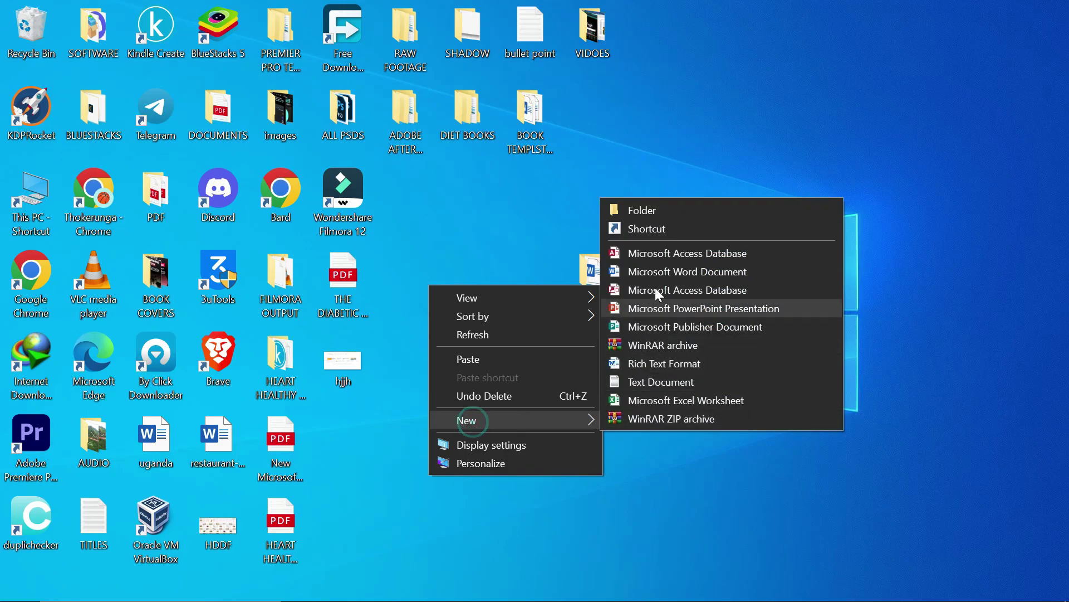
left_click(649, 271)
key("Return")
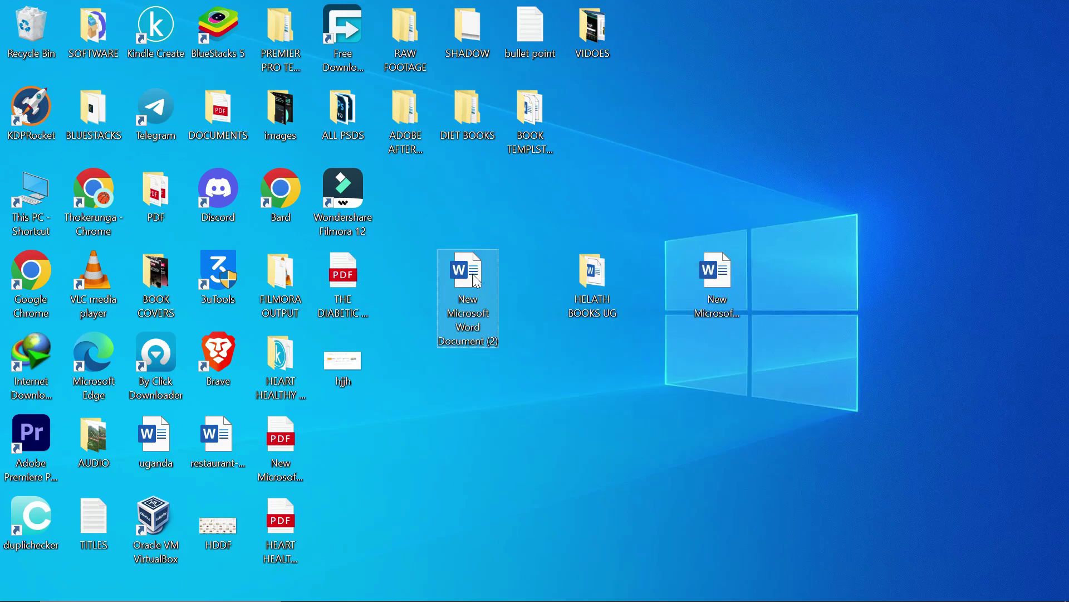
double_click(475, 280)
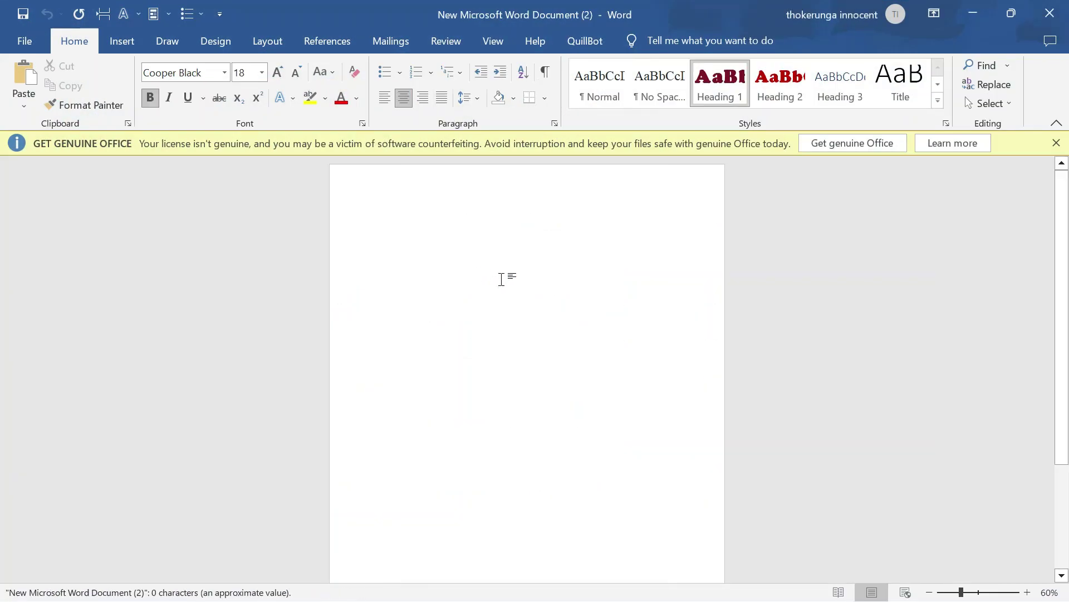
scroll(566, 308, "down", 2)
scroll(566, 308, "up", 2)
scroll(566, 308, "down", 2)
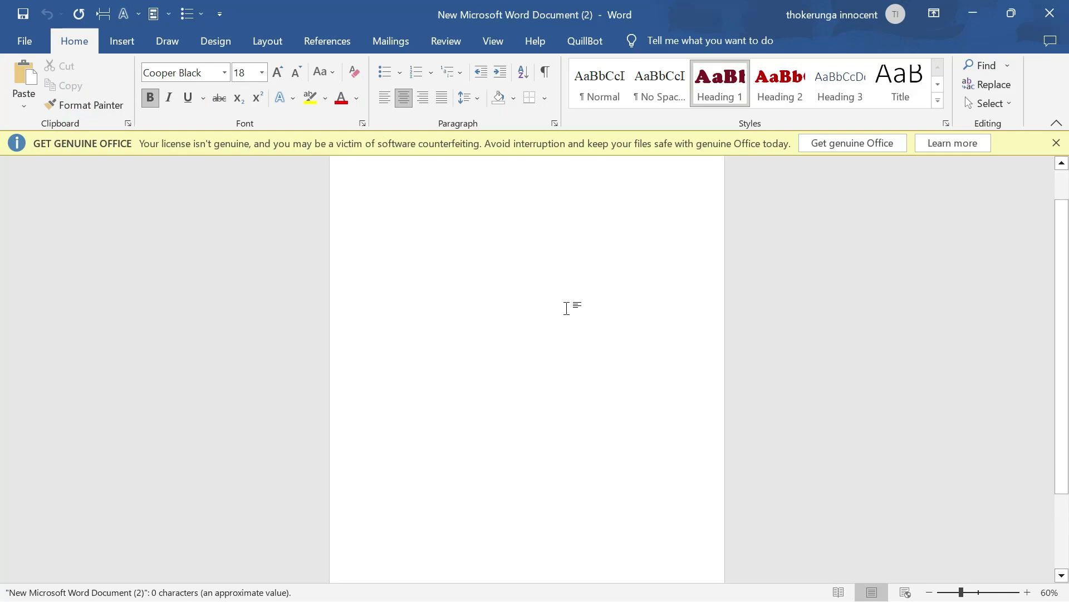
scroll(566, 308, "up", 2)
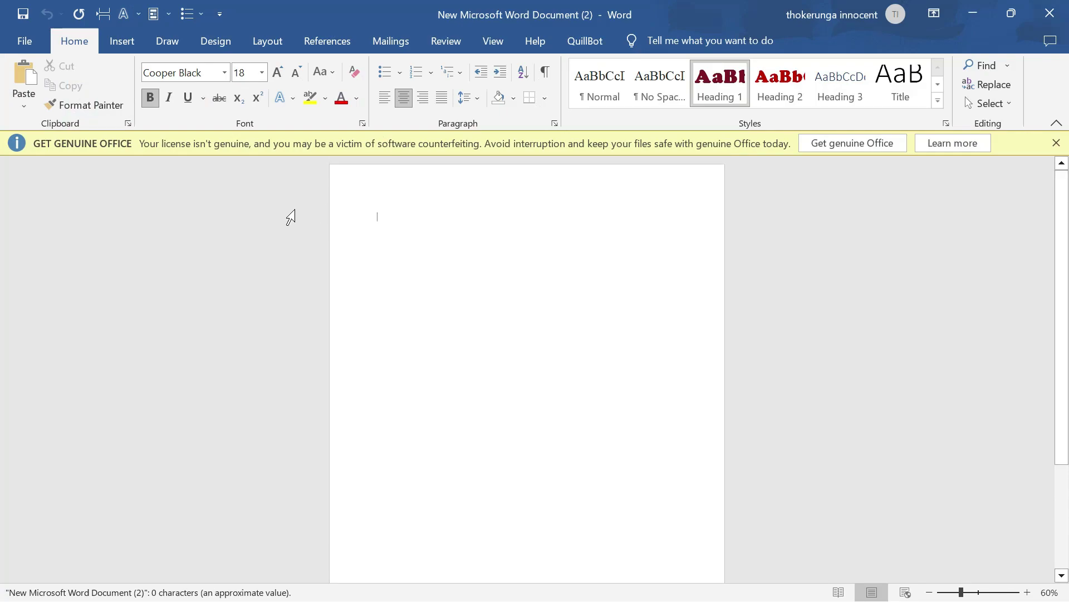
left_click(128, 40)
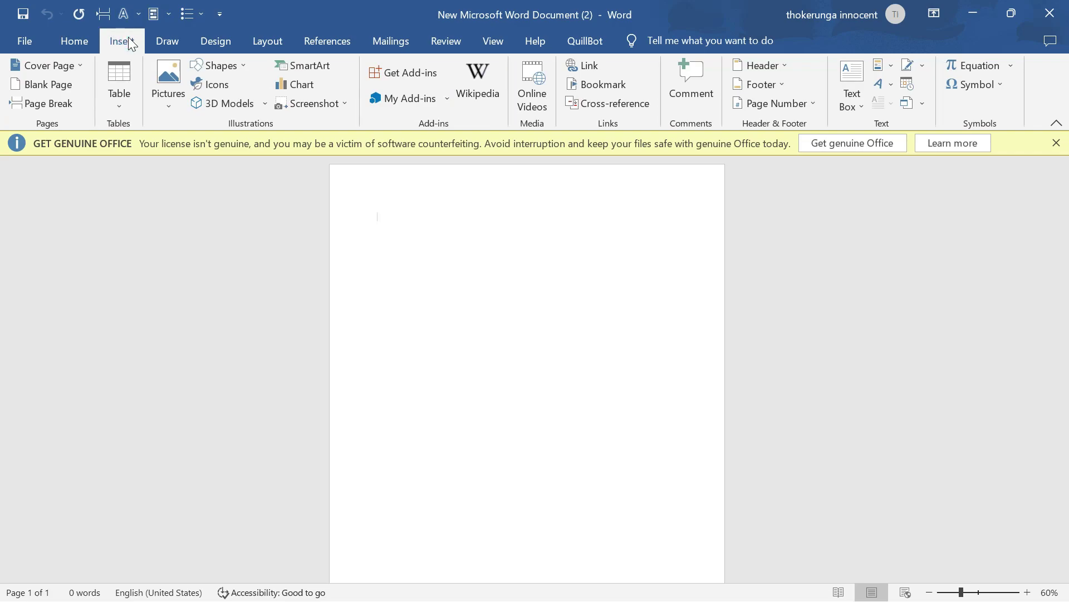
left_click(165, 111)
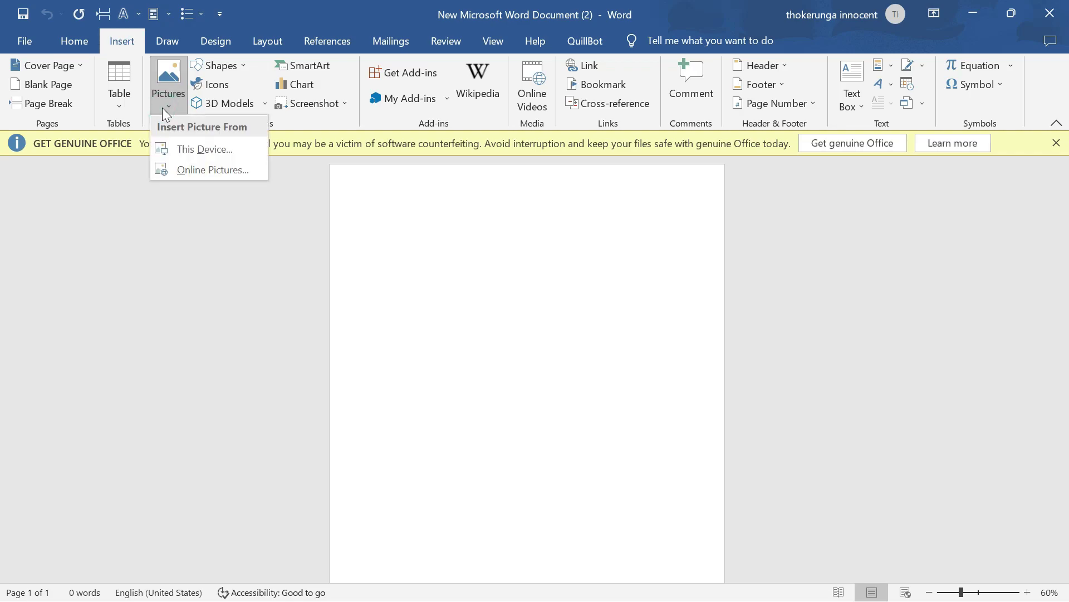
left_click(163, 109)
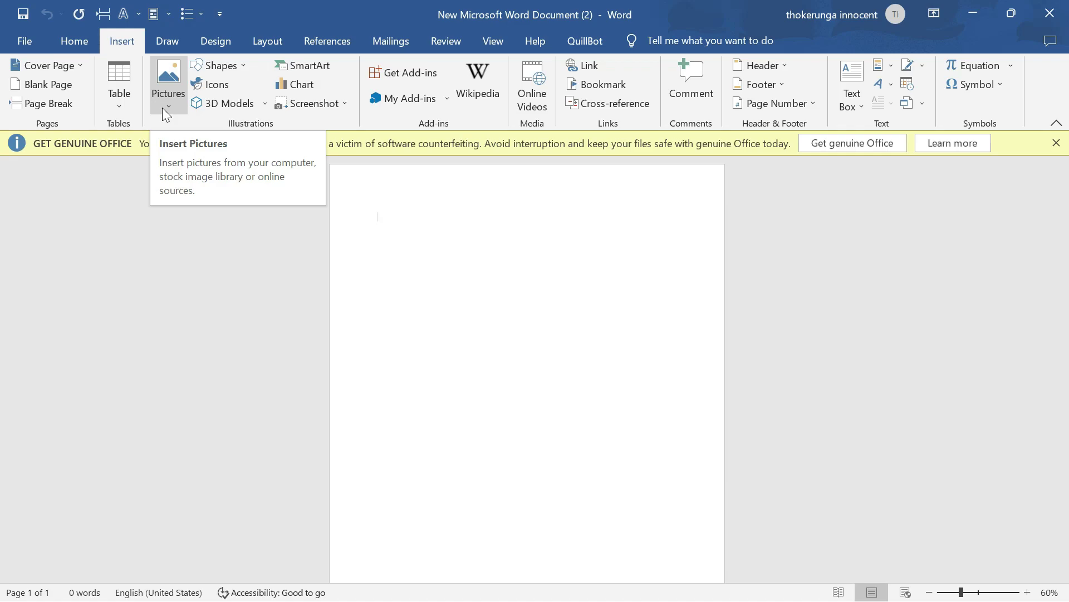
left_click(162, 108)
left_click(162, 108)
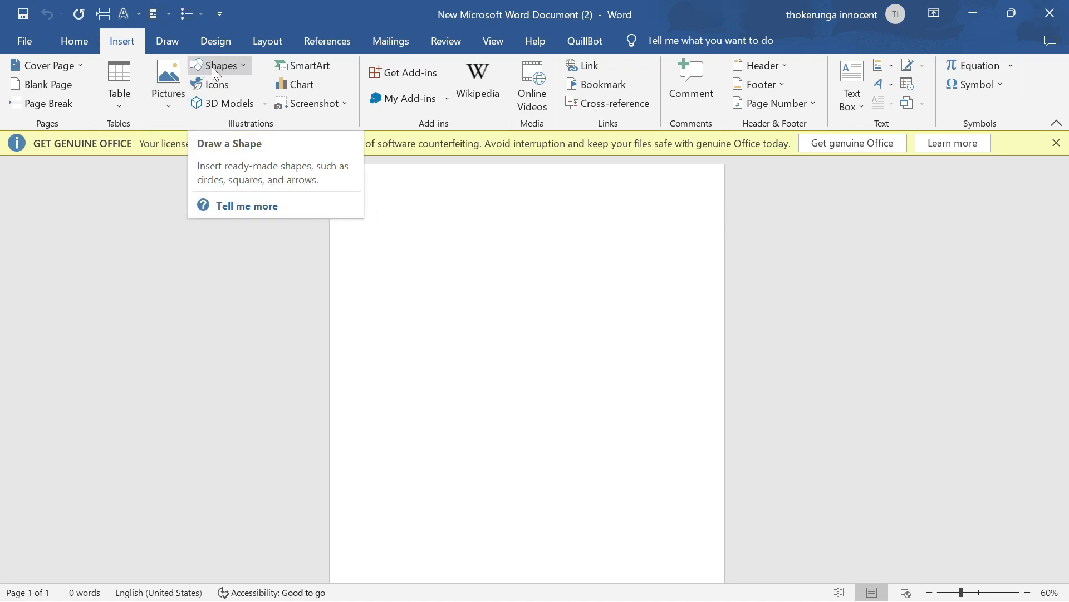
Draw a rectangle about 6.1" wide and 3.4" high in the upper part of the blank page.
left_click(250, 61)
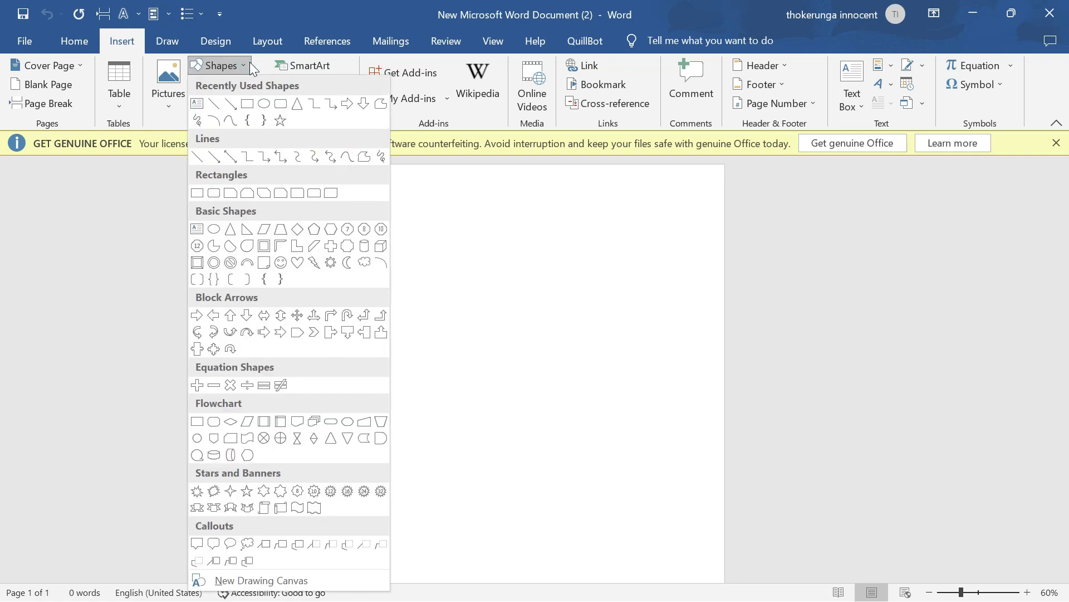
left_click(248, 104)
left_click_drag(369, 210, 387, 264)
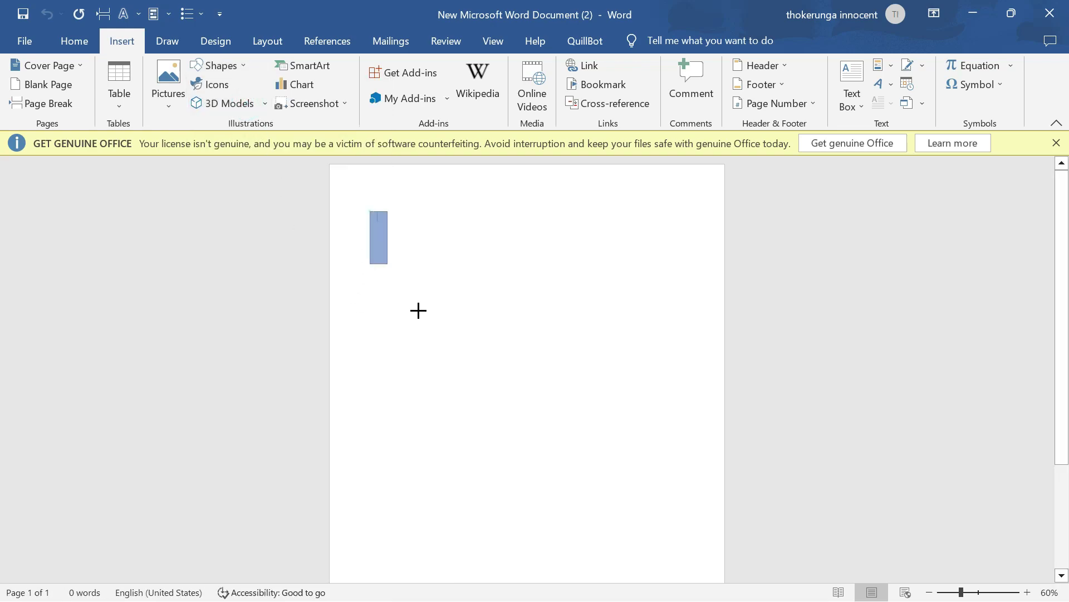
left_click_drag(418, 310, 664, 374)
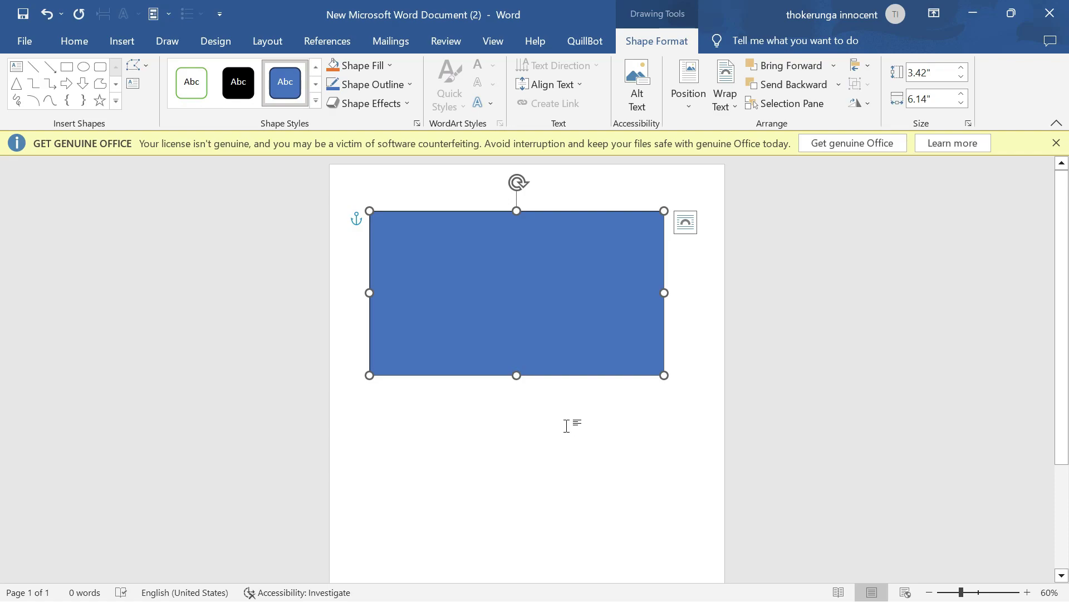
Resize the rectangle by its edges and corner to about 4.76" high and 5.15" wide.
mouse_move(517, 374)
left_mouse_down()
mouse_move(575, 425)
mouse_move(552, 357)
mouse_move(487, 300)
mouse_move(518, 387)
left_mouse_up()
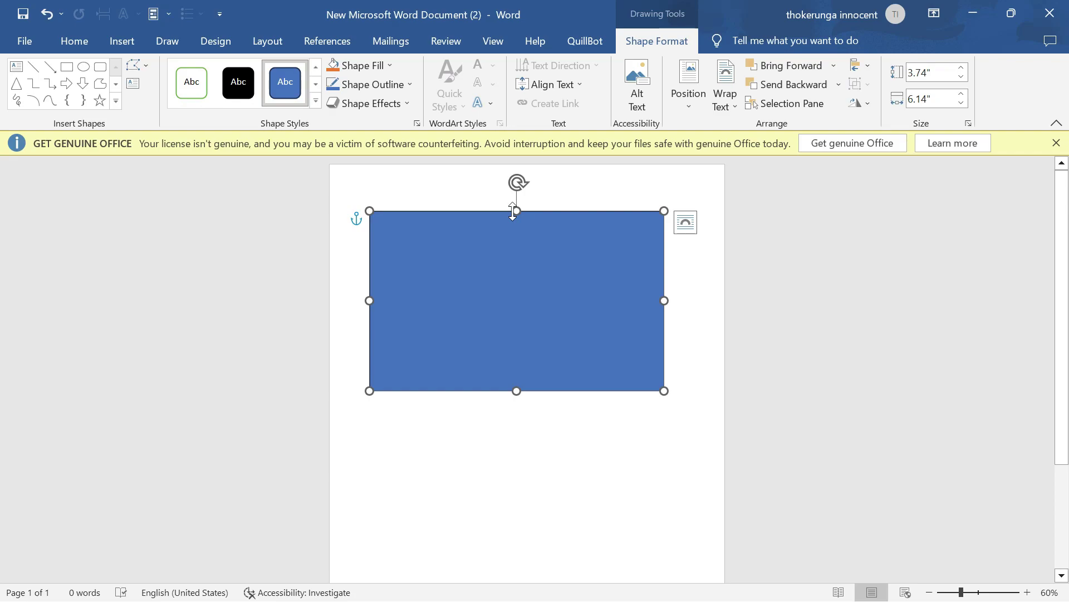
mouse_move(513, 210)
left_mouse_down()
mouse_move(544, 287)
mouse_move(551, 249)
mouse_move(508, 264)
mouse_move(503, 205)
left_mouse_up()
left_click_drag(516, 388, 540, 437)
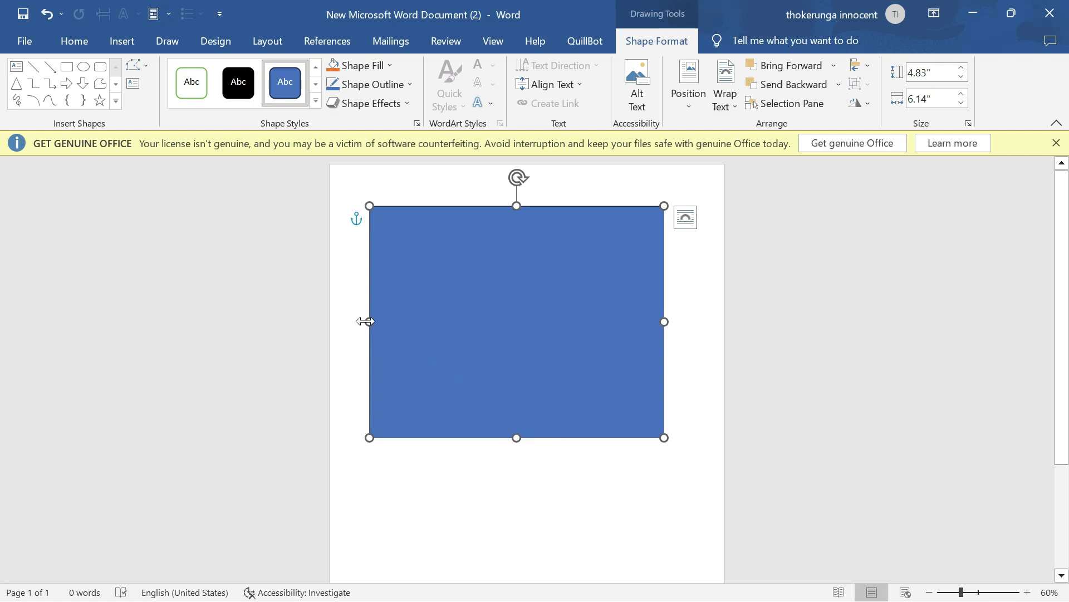
left_click_drag(366, 321, 359, 349)
left_click_drag(358, 349, 400, 349)
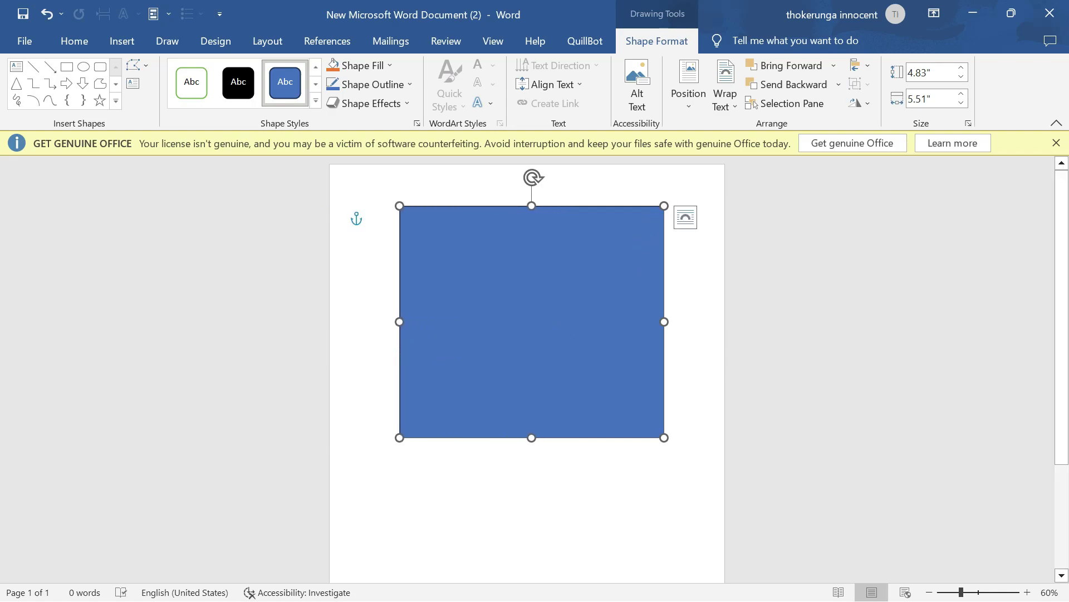
mouse_move(664, 206)
left_mouse_down()
mouse_move(604, 290)
mouse_move(558, 315)
mouse_move(599, 310)
mouse_move(572, 355)
mouse_move(560, 296)
mouse_move(663, 201)
mouse_move(662, 239)
mouse_move(492, 287)
mouse_move(750, 284)
mouse_move(463, 348)
mouse_move(611, 260)
mouse_move(493, 376)
mouse_move(621, 267)
mouse_move(544, 300)
mouse_move(594, 241)
mouse_move(679, 236)
mouse_move(451, 323)
mouse_move(680, 210)
mouse_move(630, 205)
mouse_move(647, 209)
left_mouse_up()
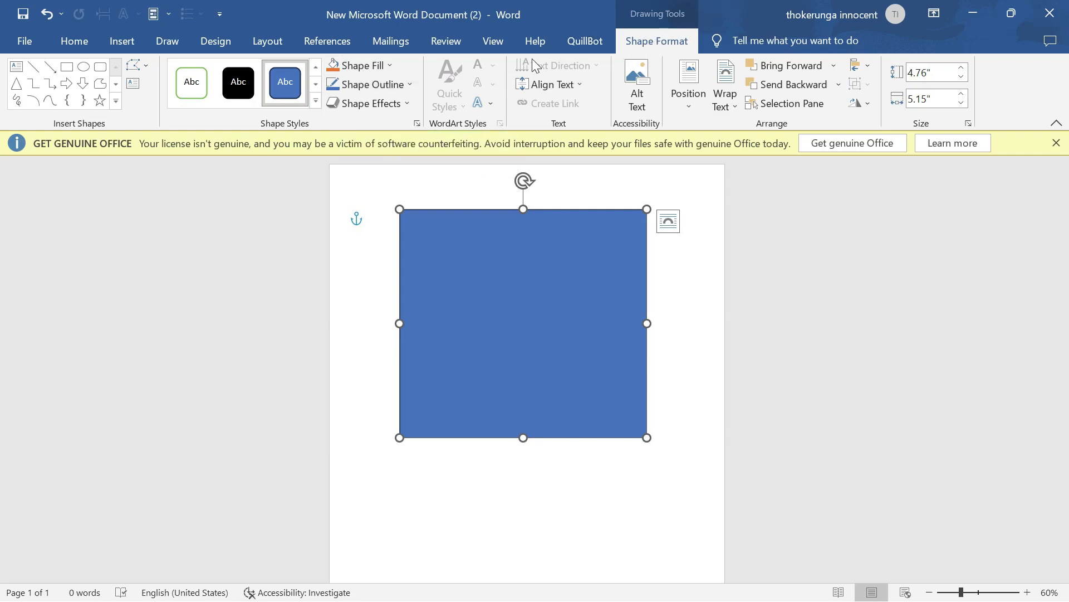
Fill the rectangle with the picture "download (4)" from the Downloads folder and move the shape slightly down and to the right.
left_click(391, 65)
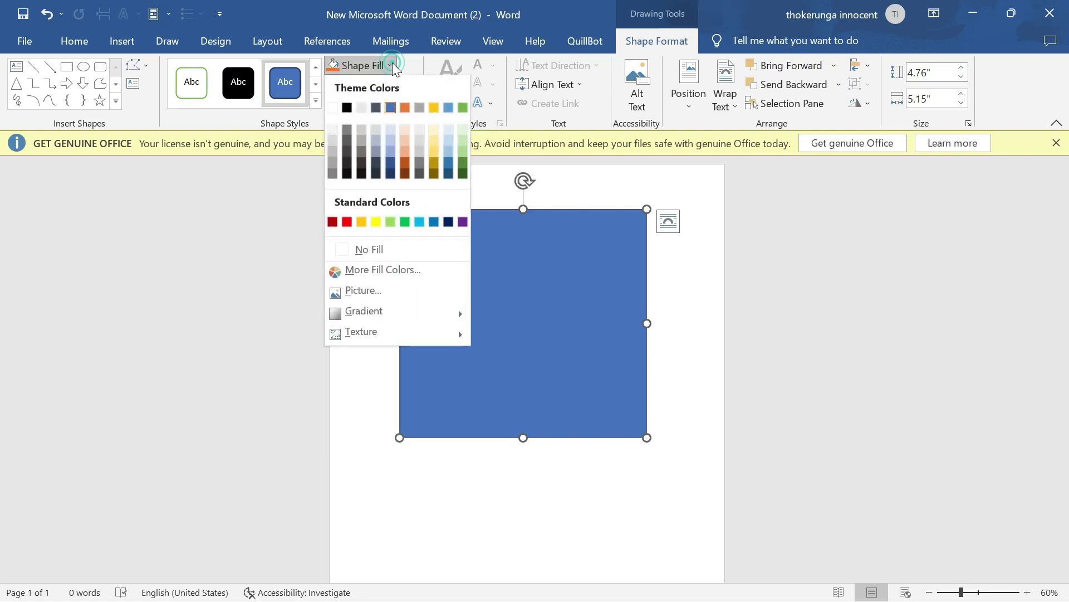
left_click(369, 290)
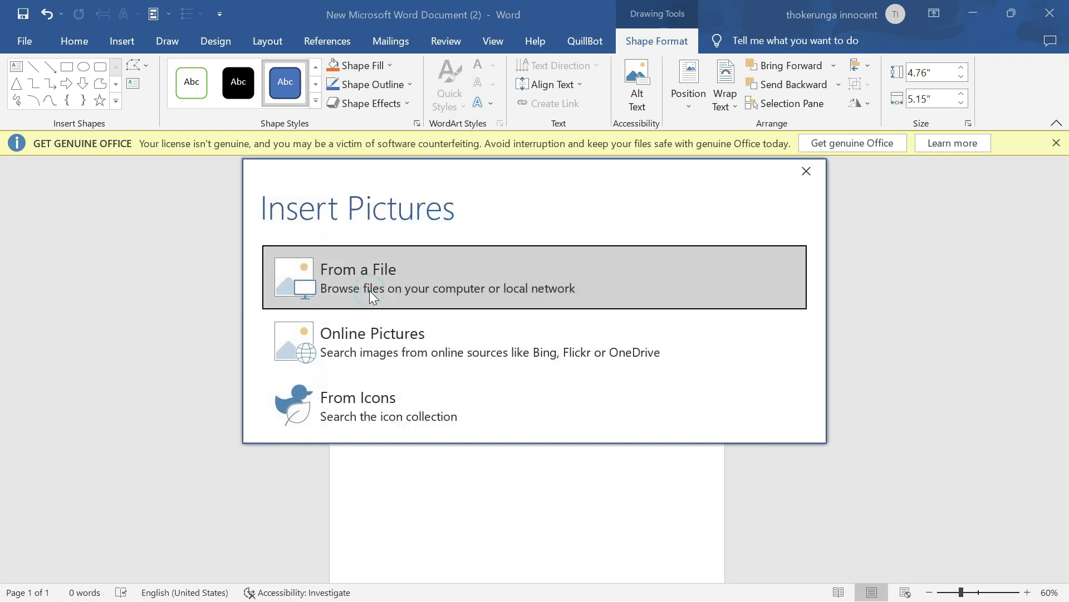
left_click(385, 269)
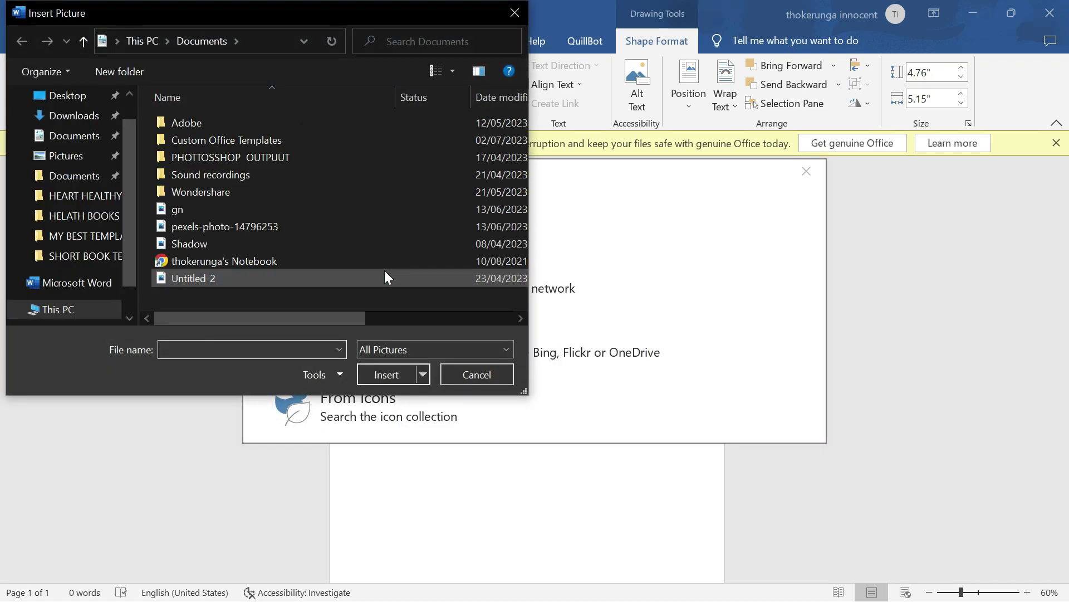
left_click(64, 121)
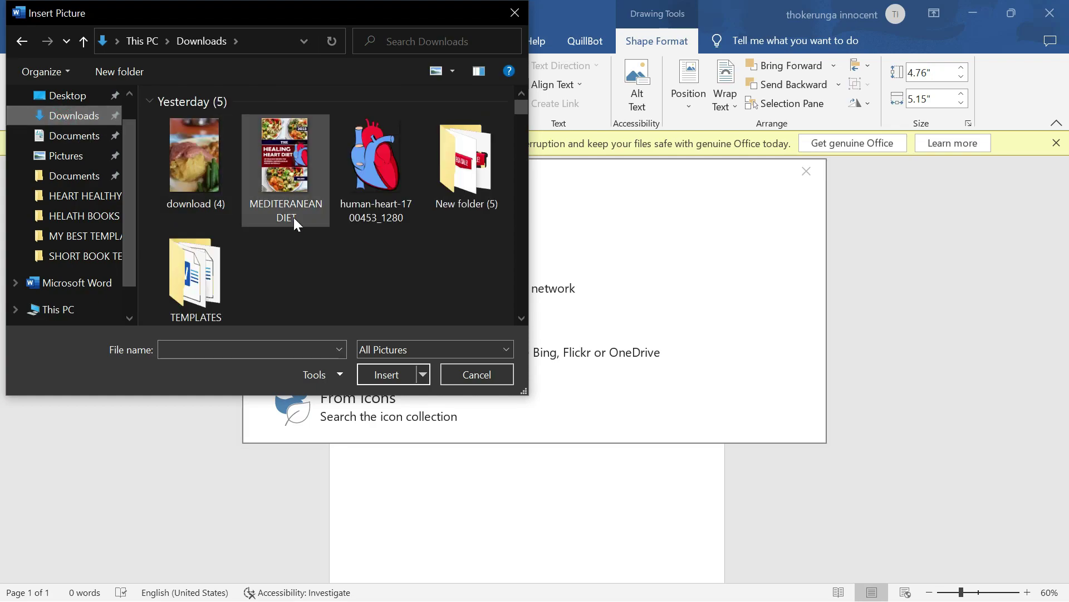
left_click(199, 156)
left_click(391, 374)
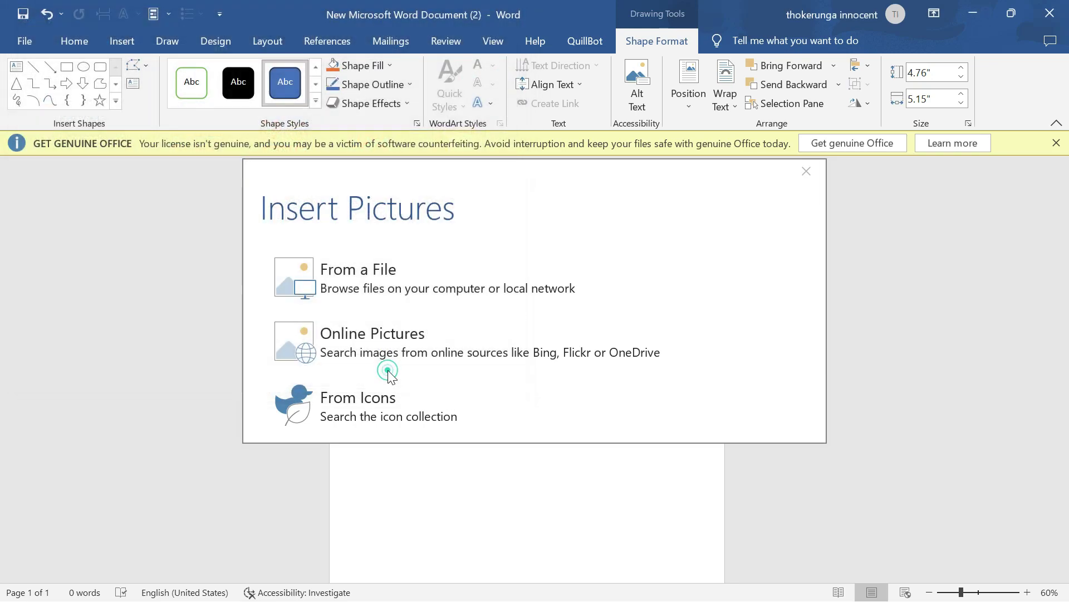
left_click_drag(560, 380, 525, 367)
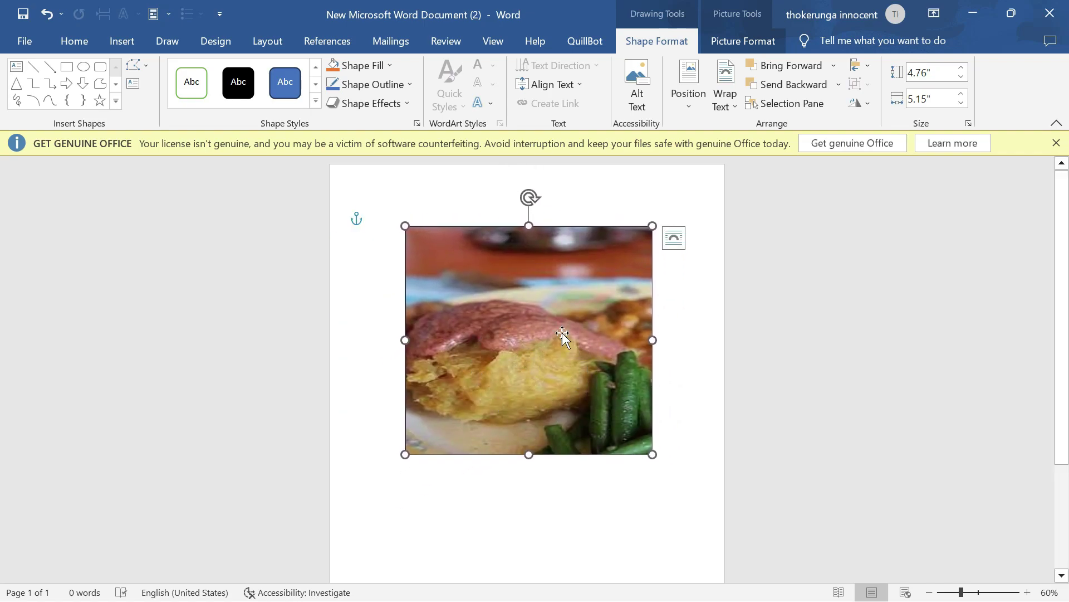
Crop the picture in the rectangle with the Fill option so it covers the whole shape in proportion.
left_click(494, 349)
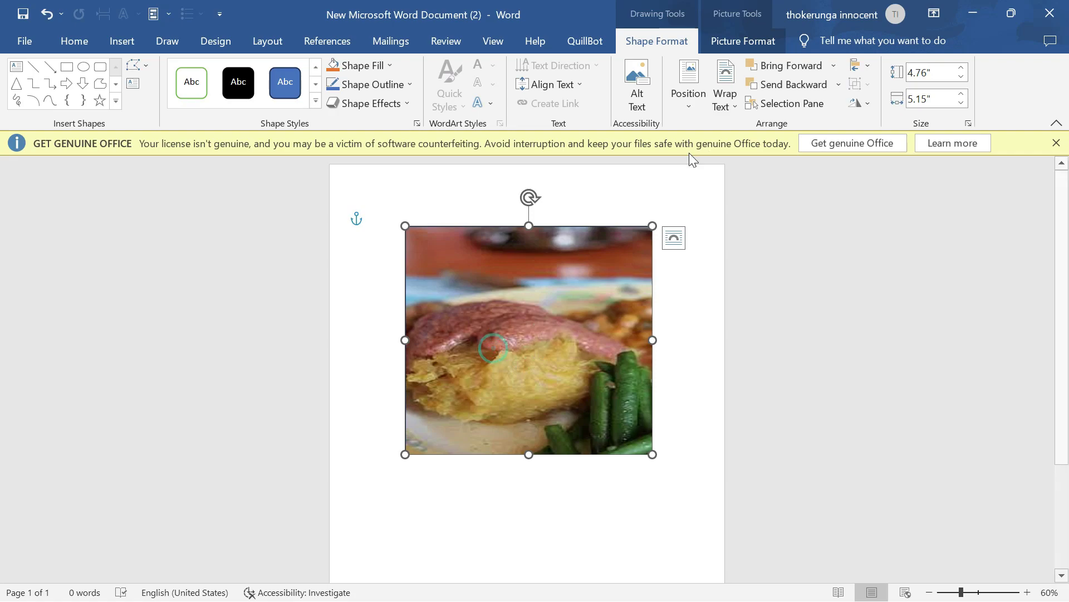
left_click(742, 40)
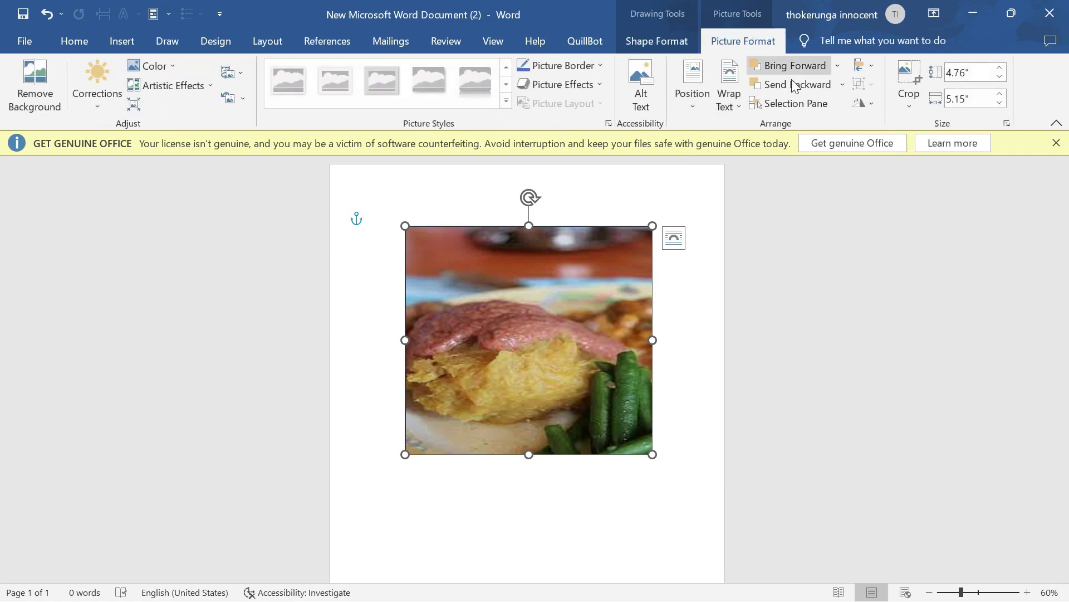
left_click(910, 105)
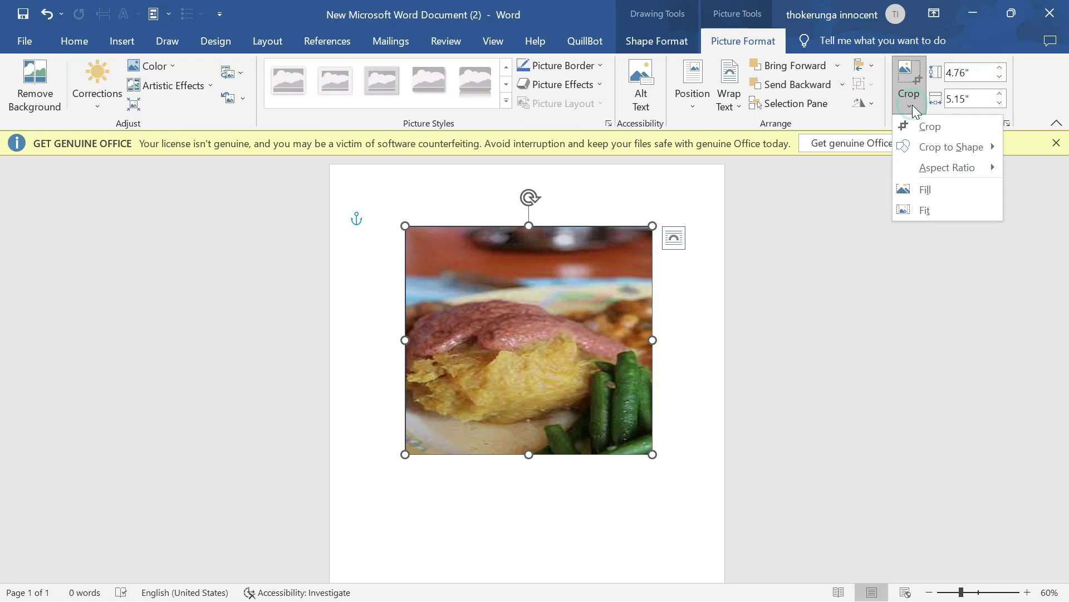
left_click(927, 190)
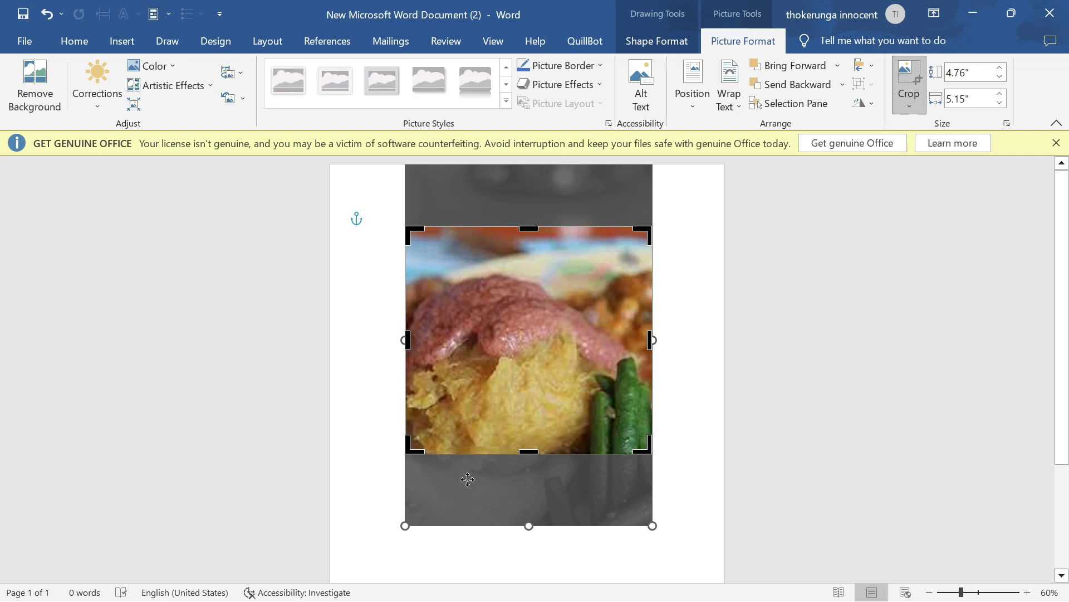
left_click_drag(405, 525, 399, 304)
left_click(693, 257)
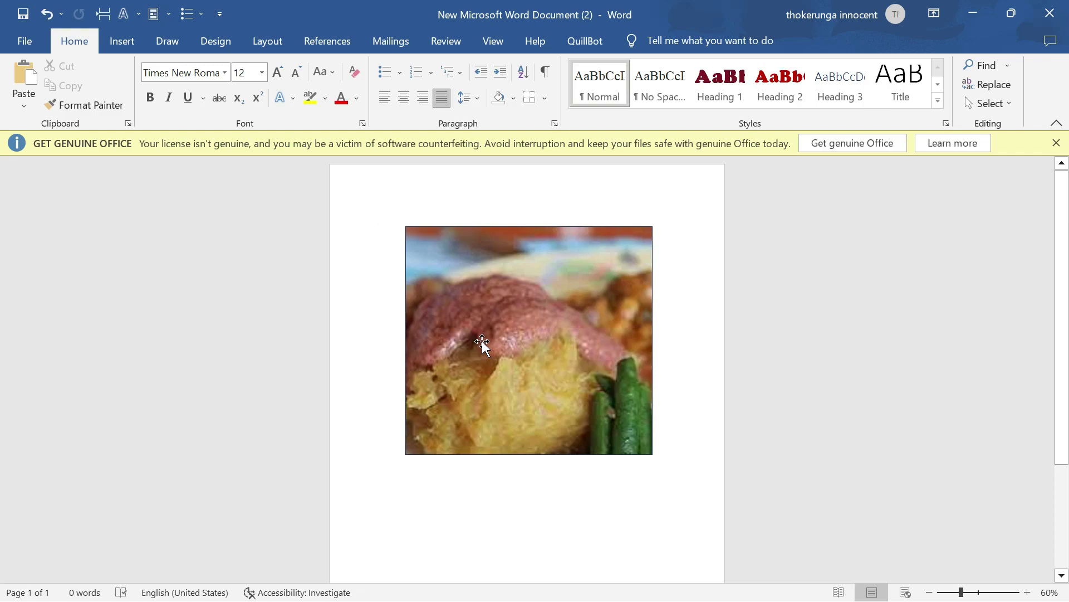
Apply the strongest Soft Edges preset, 50 pt, to the cropped picture.
left_click(539, 341)
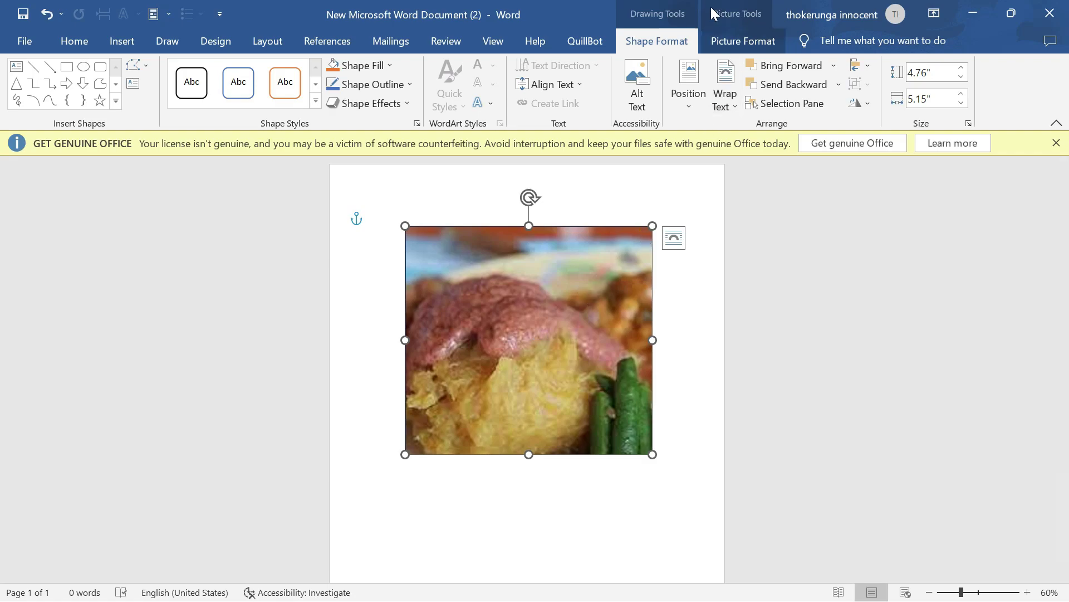
left_click(741, 36)
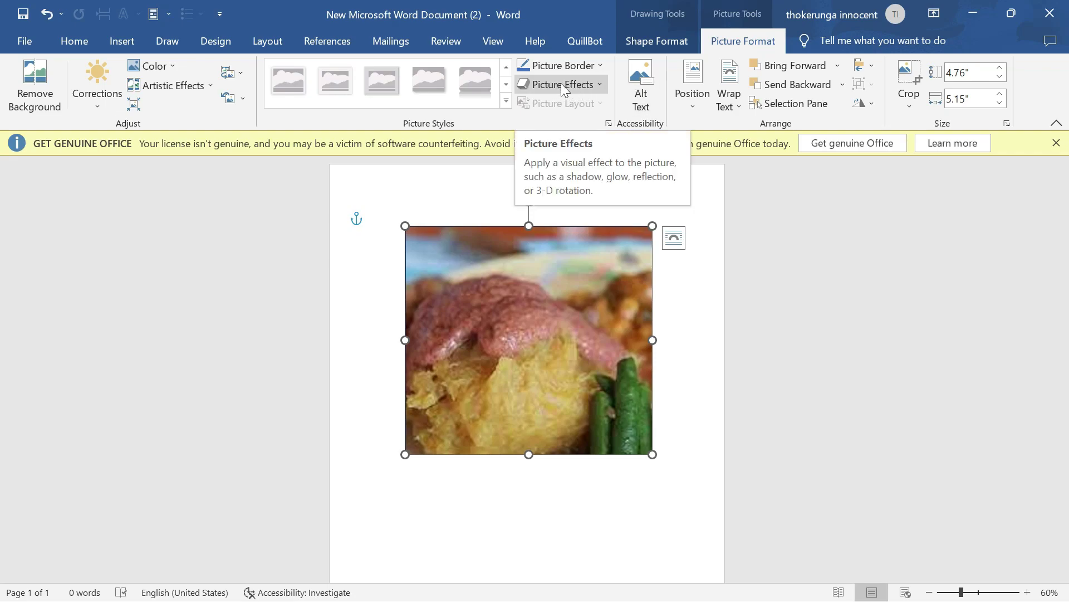
left_click(598, 84)
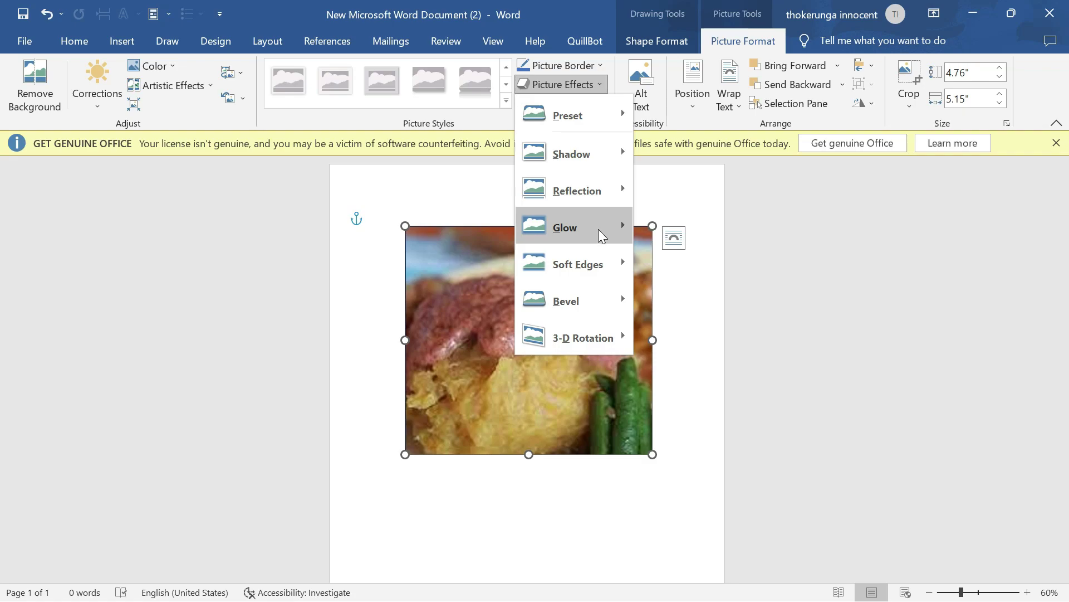
mouse_move(599, 270)
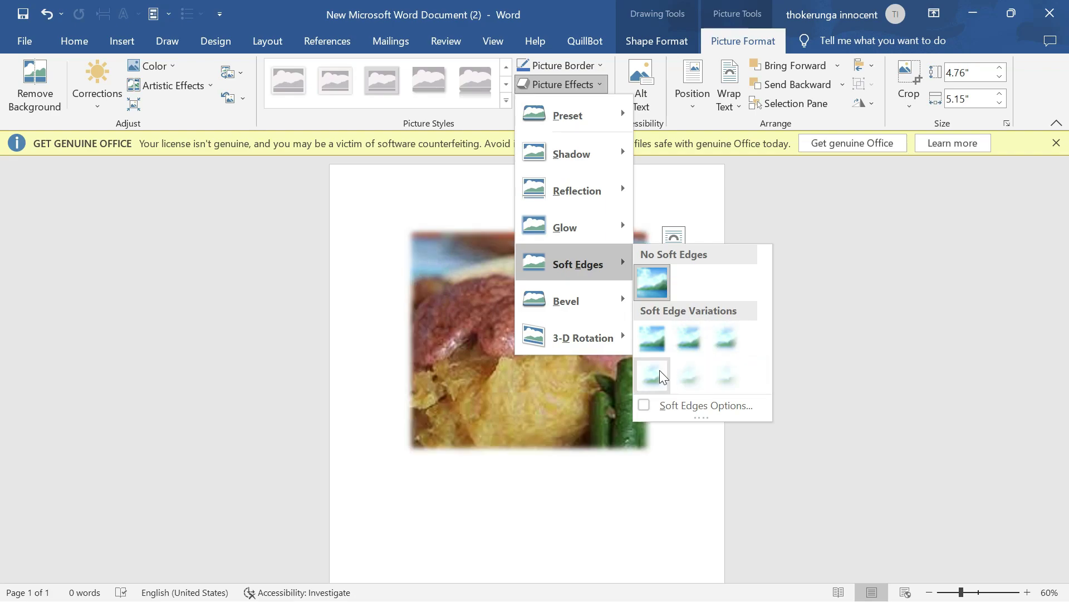
left_click(727, 370)
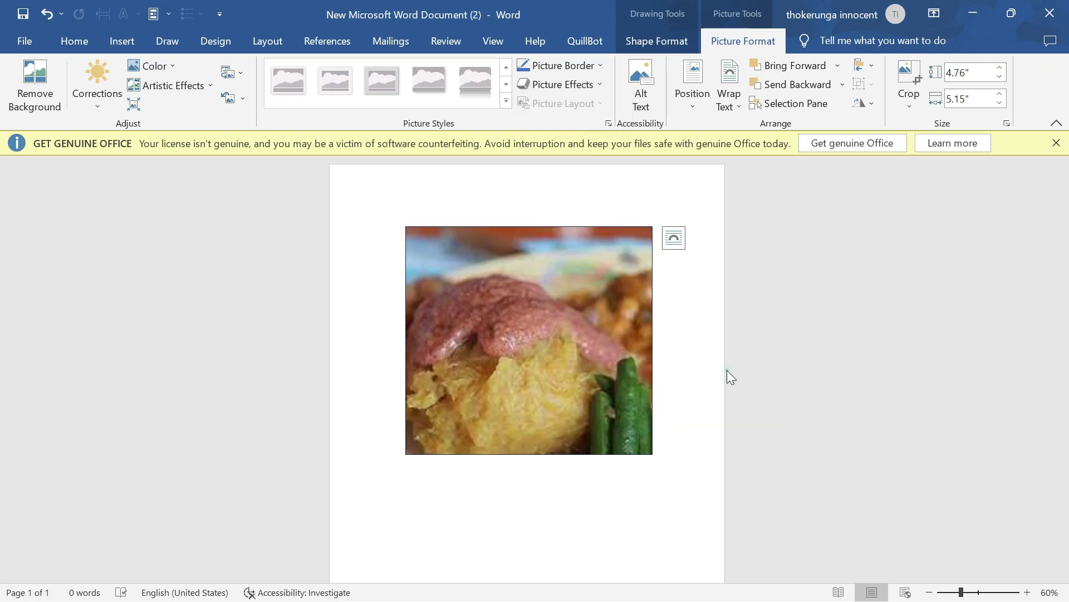
left_click(697, 339)
scroll(697, 339, "down", 1)
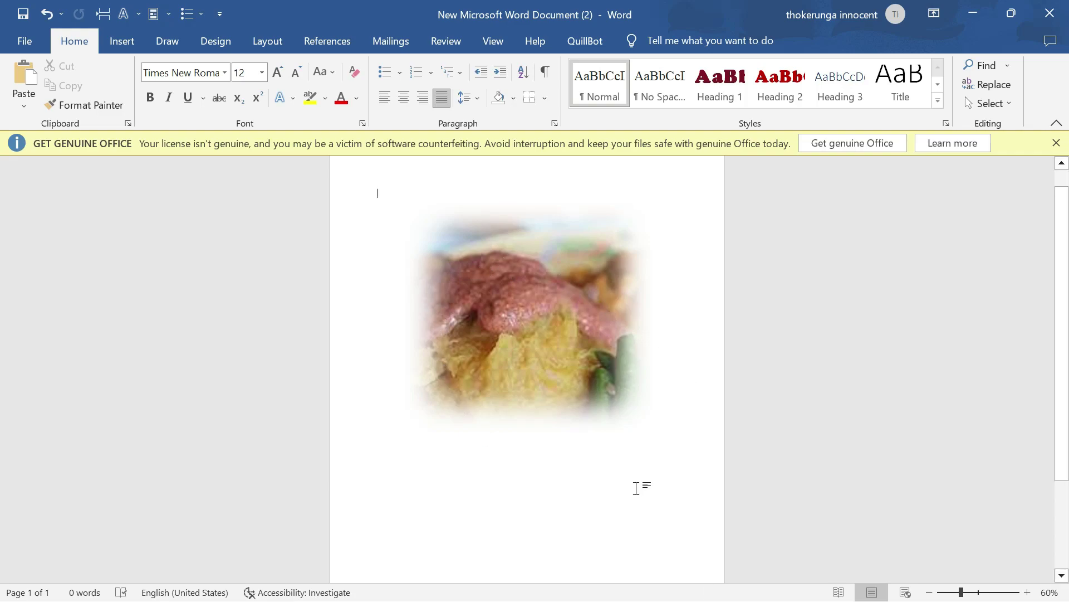
scroll(636, 488, "up", 1)
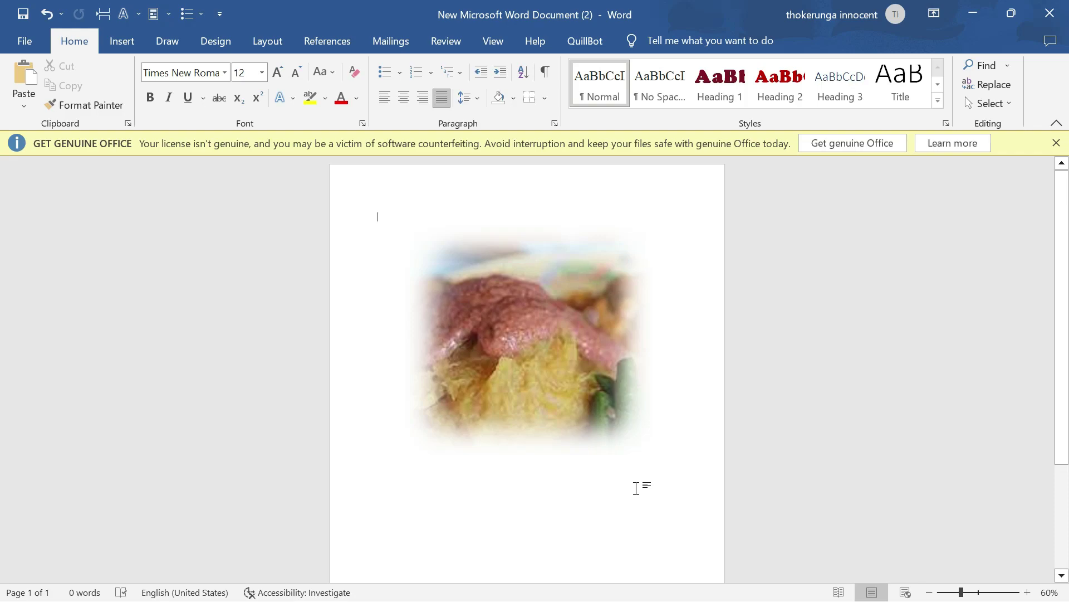
Increase the picture's soft edges size to 78 pt through the Soft Edges options and deselect the picture.
left_click(505, 291)
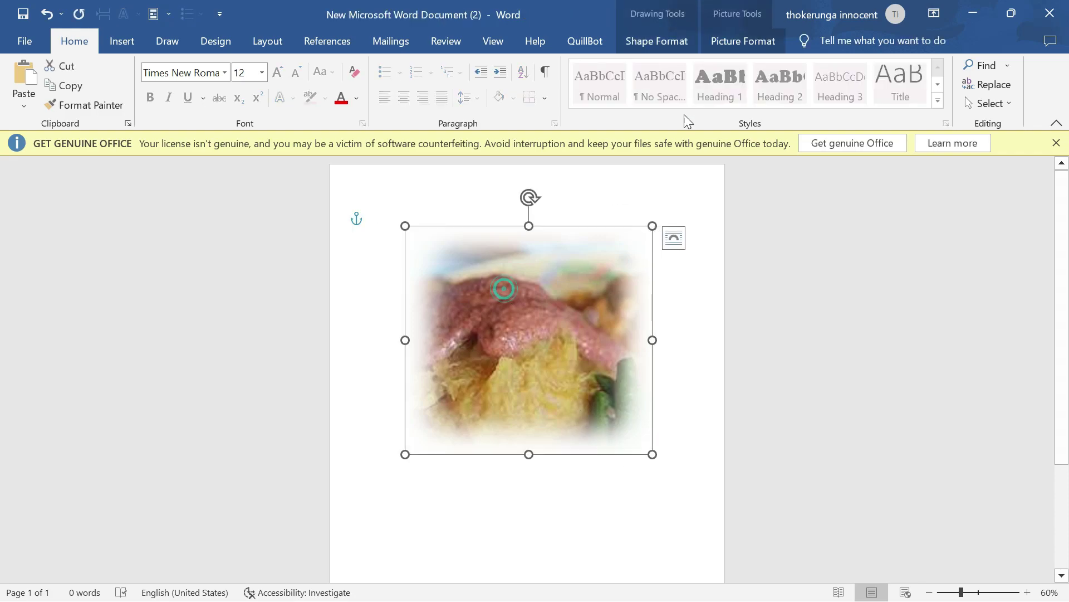
left_click(746, 45)
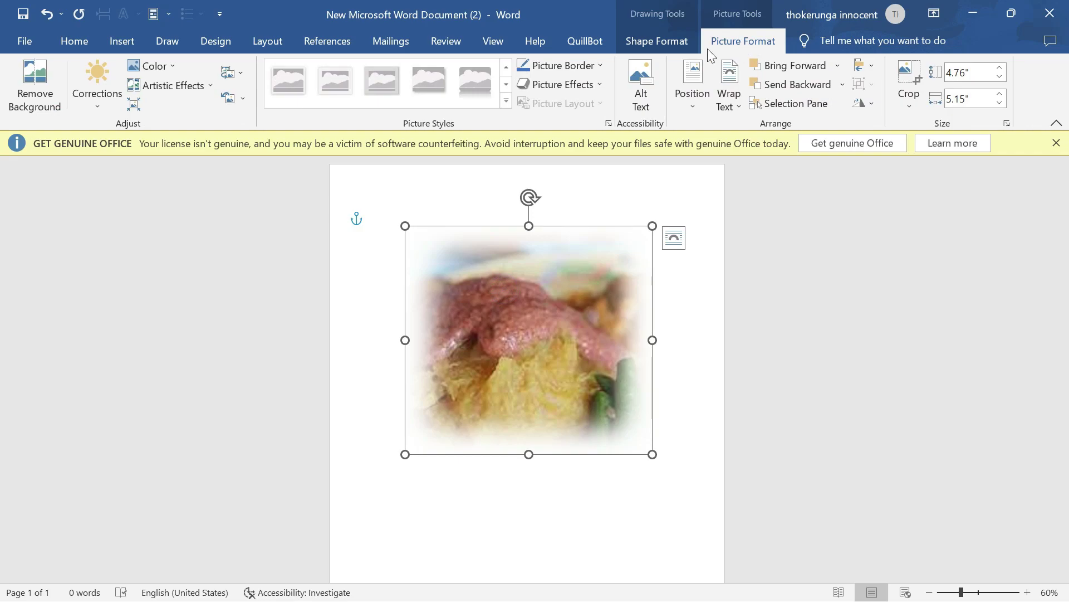
left_click(598, 83)
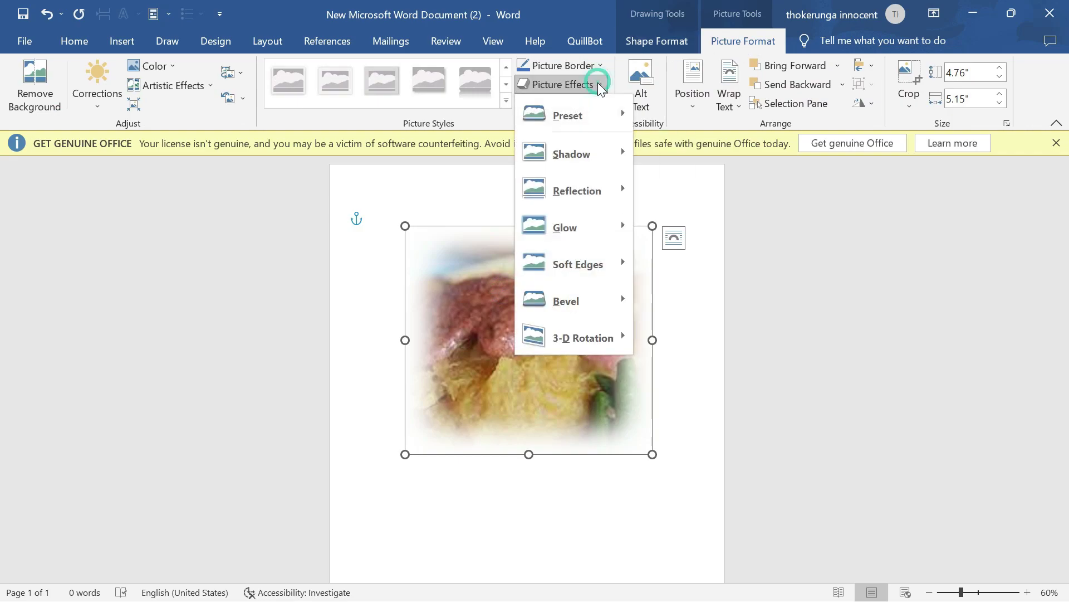
mouse_move(602, 272)
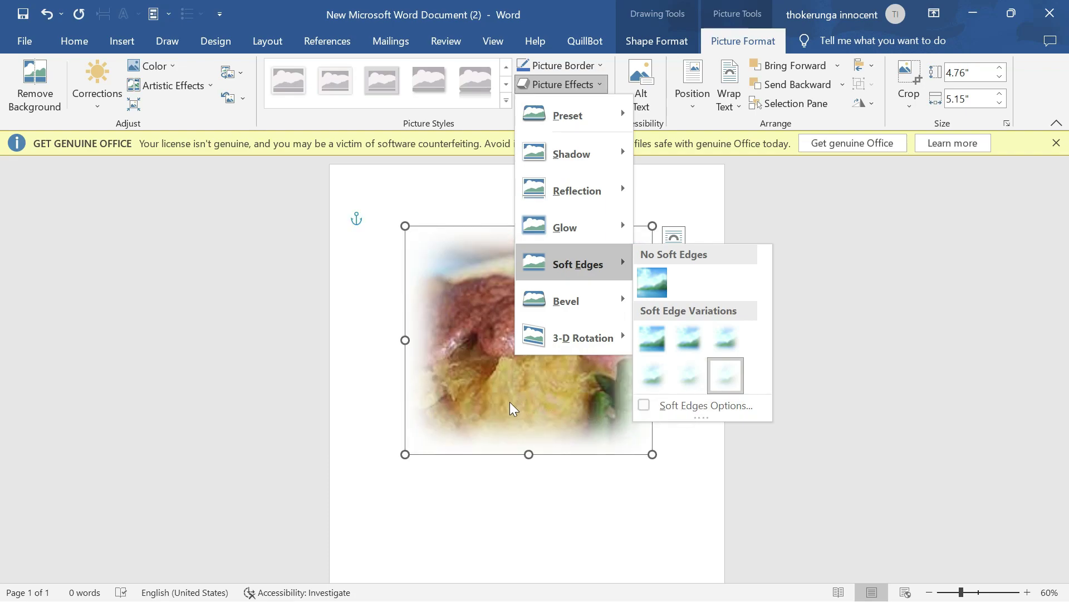
left_click(696, 406)
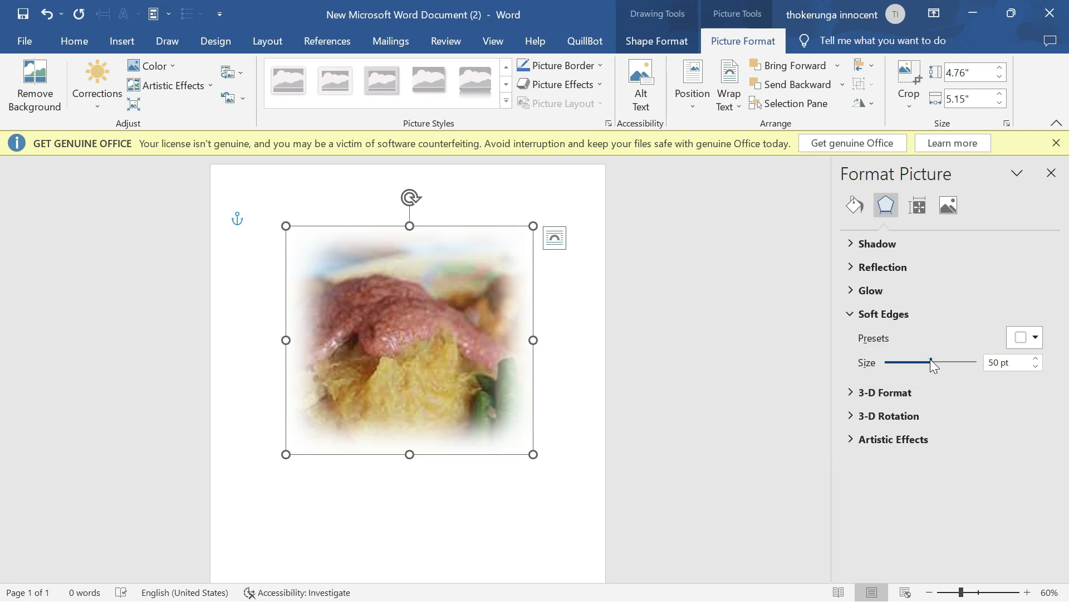
left_click_drag(930, 359, 955, 366)
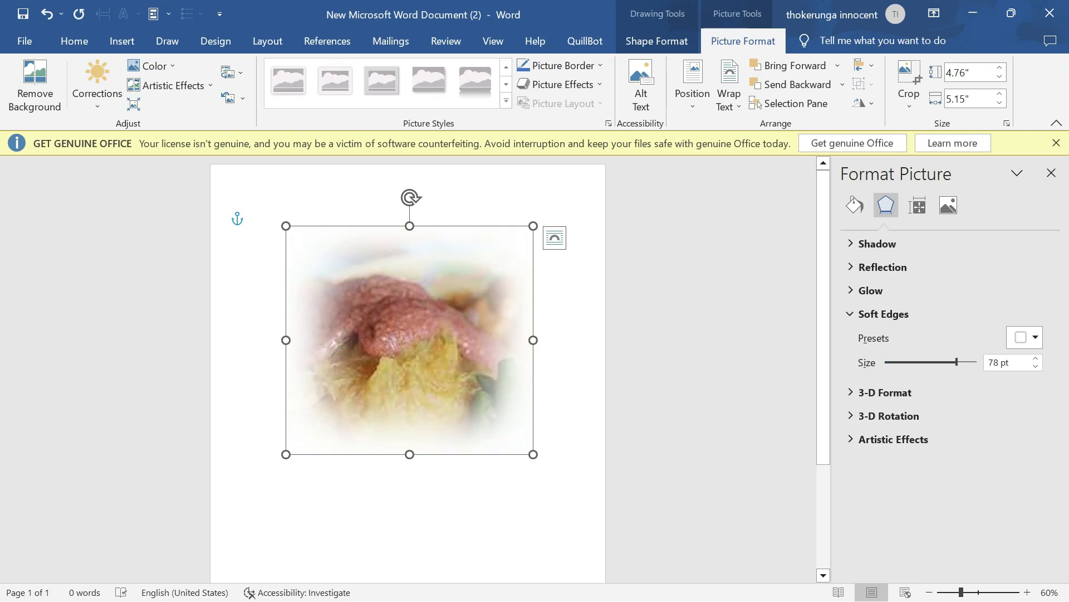
left_click(567, 441)
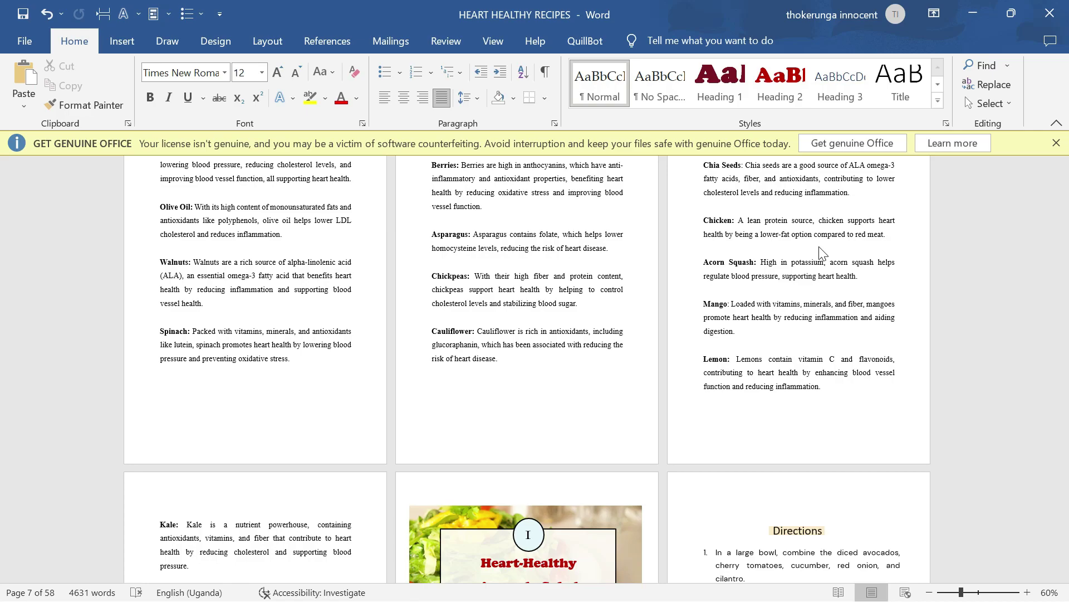
In the HEART HEALTHY RECIPES document, draw a rectangle about 4.09" wide and 1.14" high below the Cauliflower paragraph on page 8.
scroll(823, 253, "up", 5)
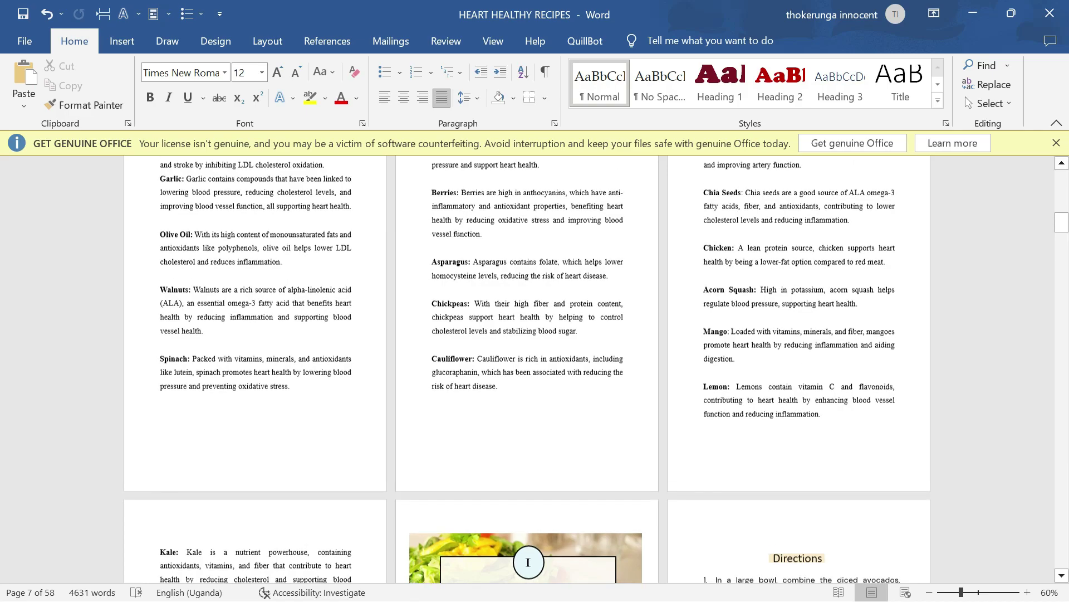
scroll(597, 367, "down", 5)
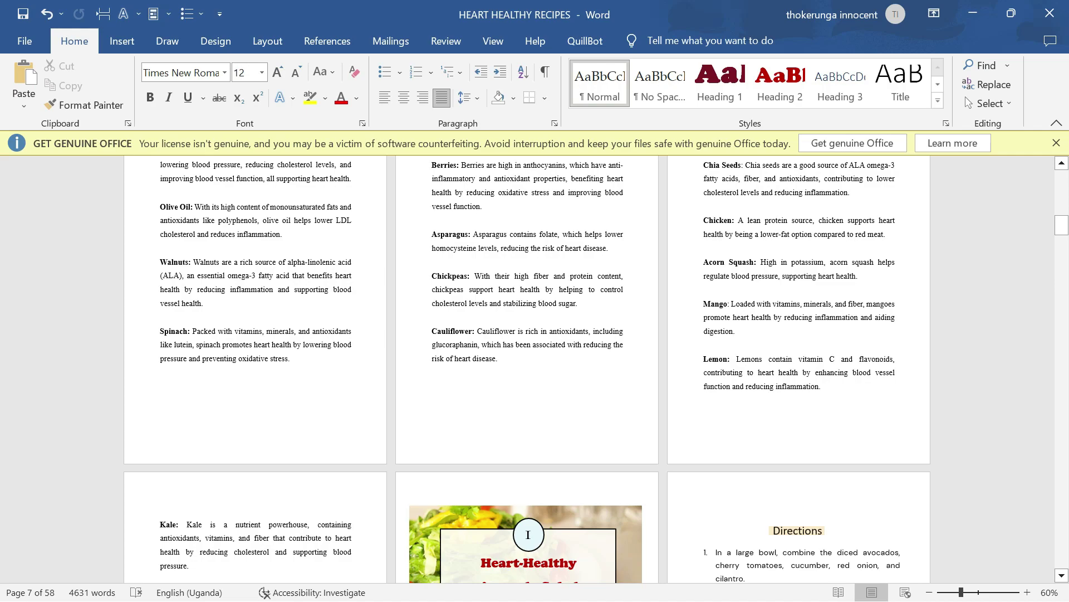
left_click(118, 43)
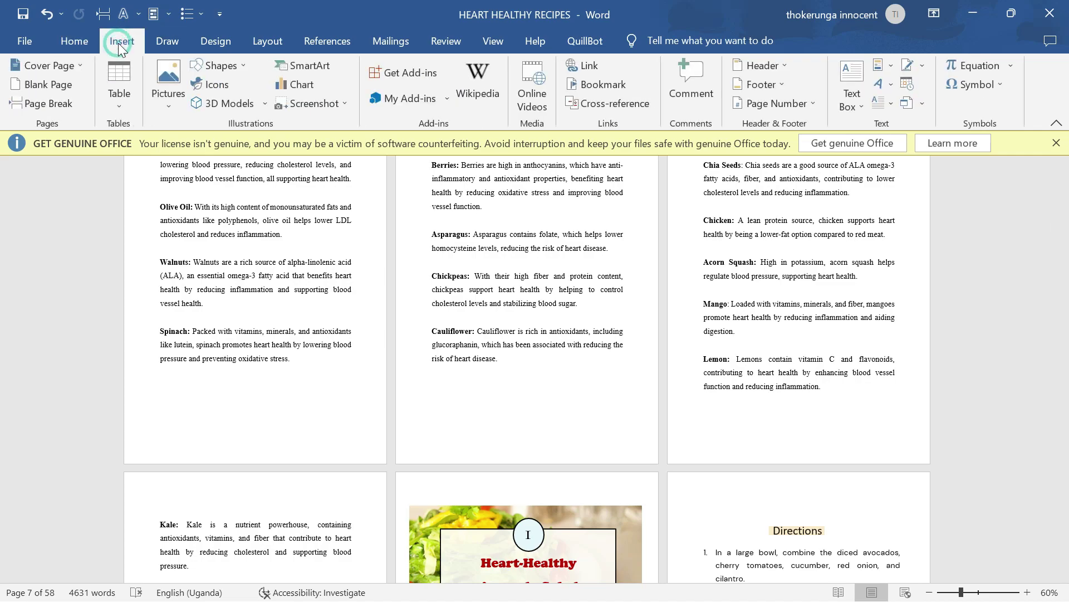
left_click(223, 65)
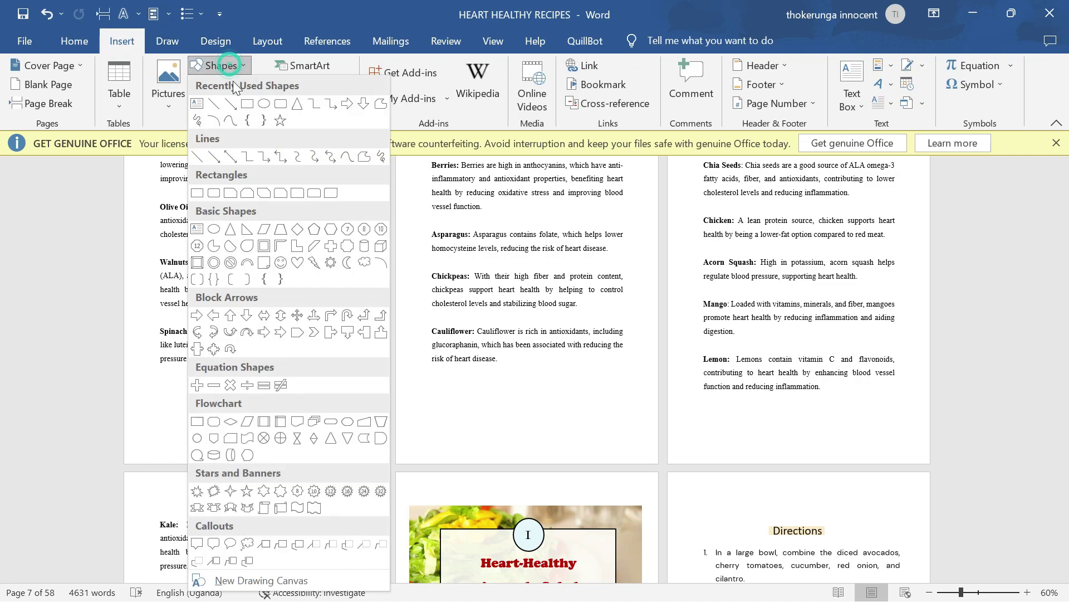
left_click(248, 104)
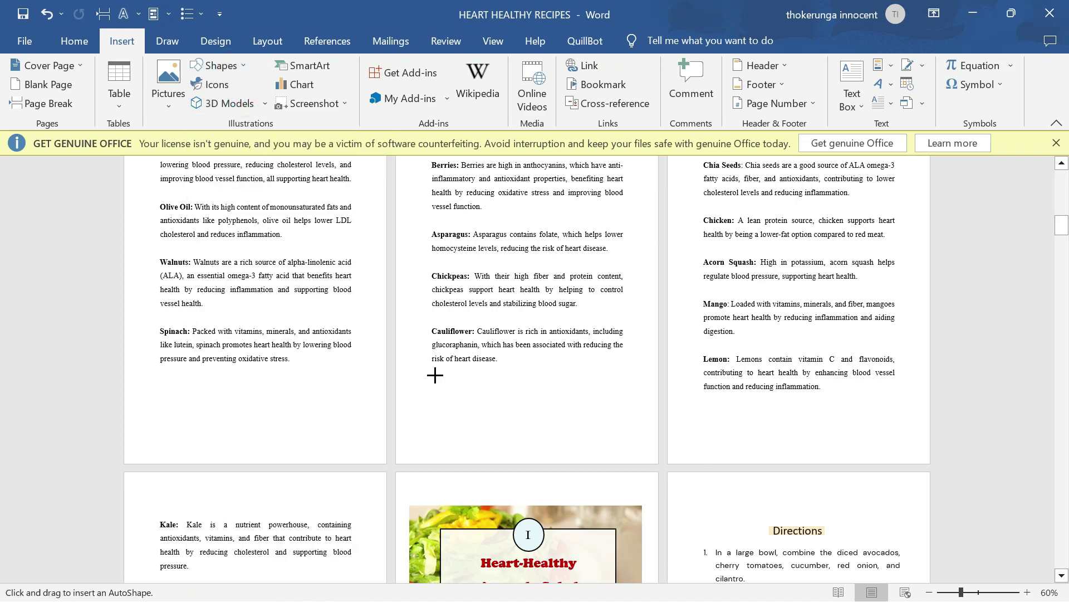
mouse_move(434, 375)
left_mouse_down()
mouse_move(550, 440)
mouse_move(638, 436)
mouse_move(573, 399)
left_mouse_up()
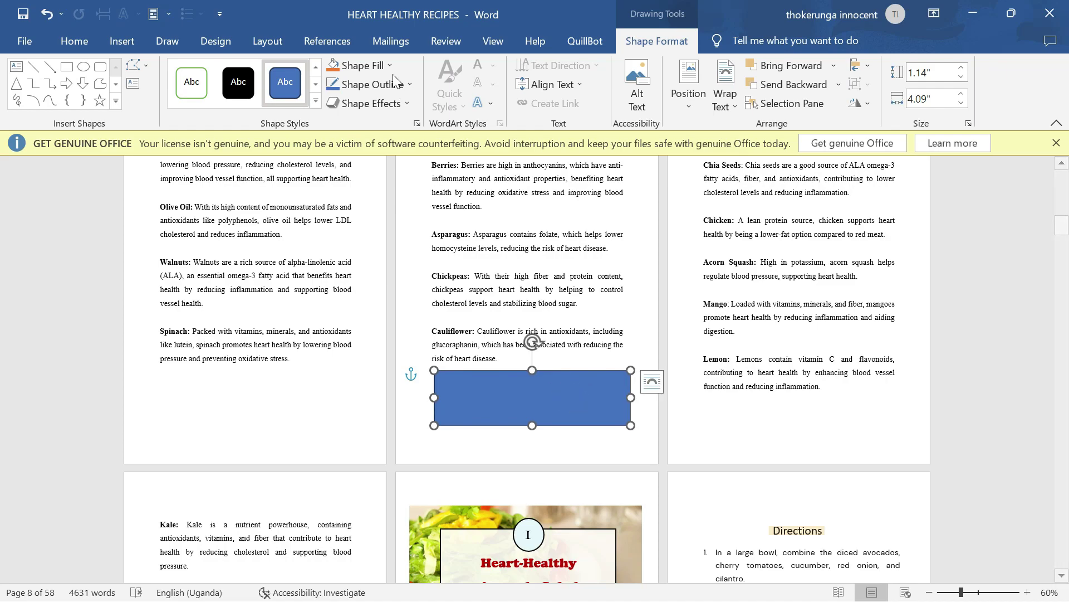
Fill the new rectangle with the Pexels skillet-dish picture ending in 8697539 from the Downloads folder.
left_click(365, 65)
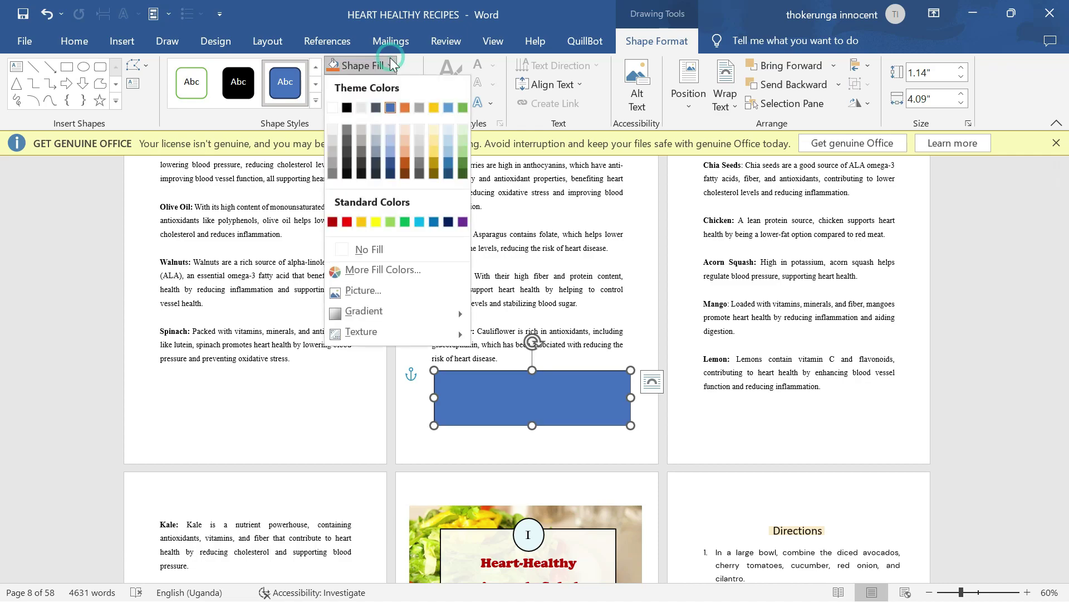
left_click(392, 299)
left_click(382, 271)
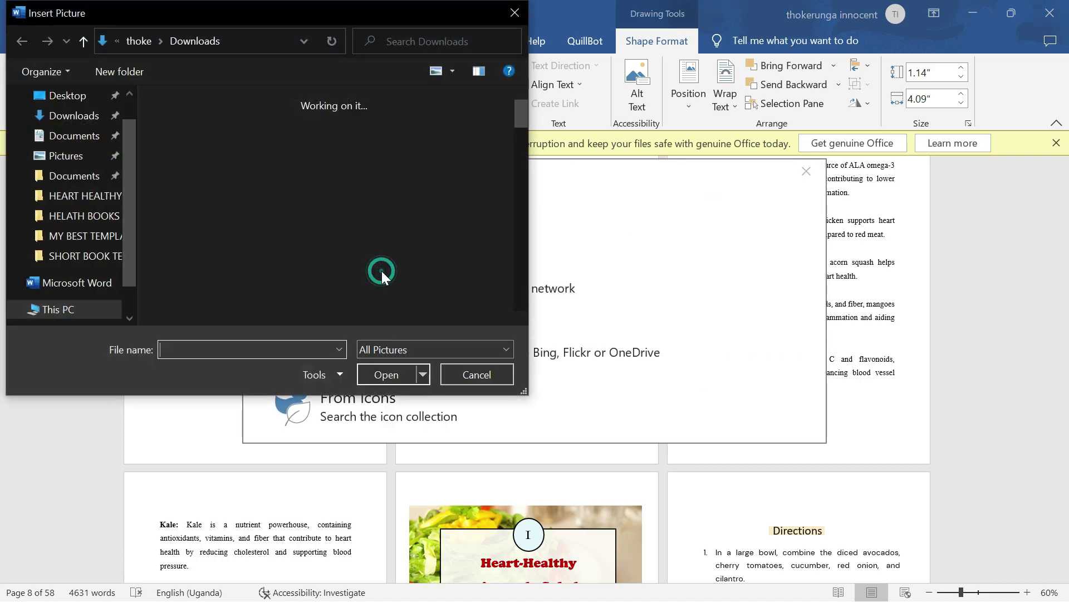
scroll(289, 194, "down", 3)
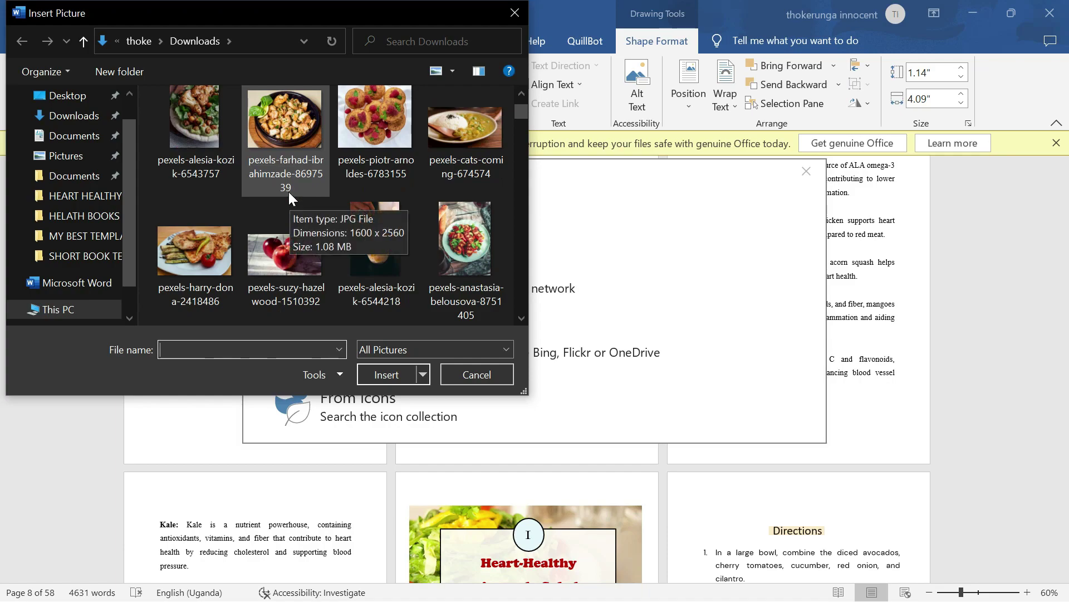
left_click(282, 122)
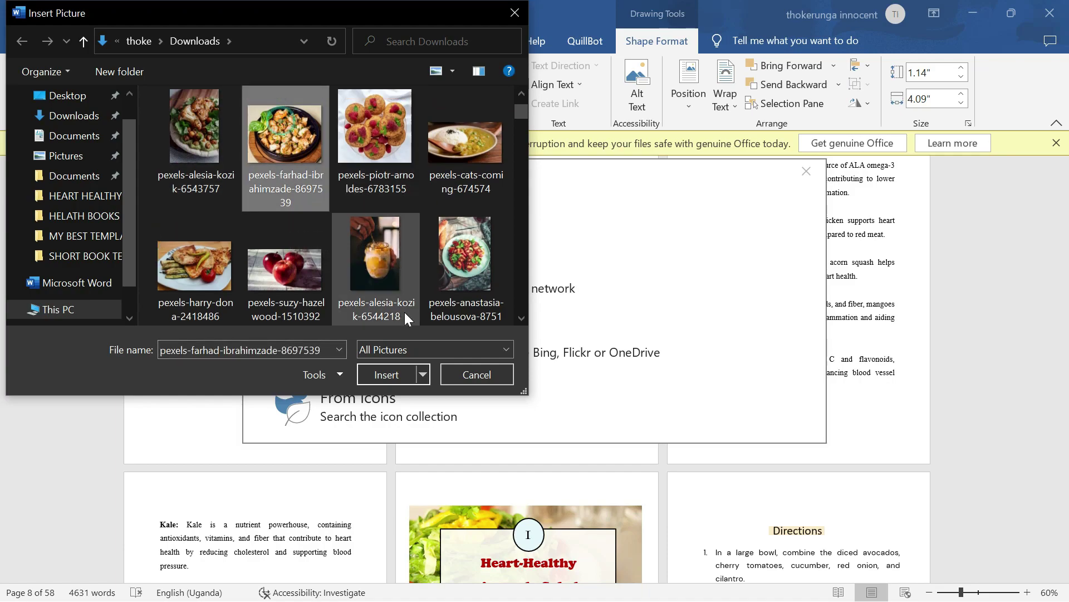
left_click(382, 369)
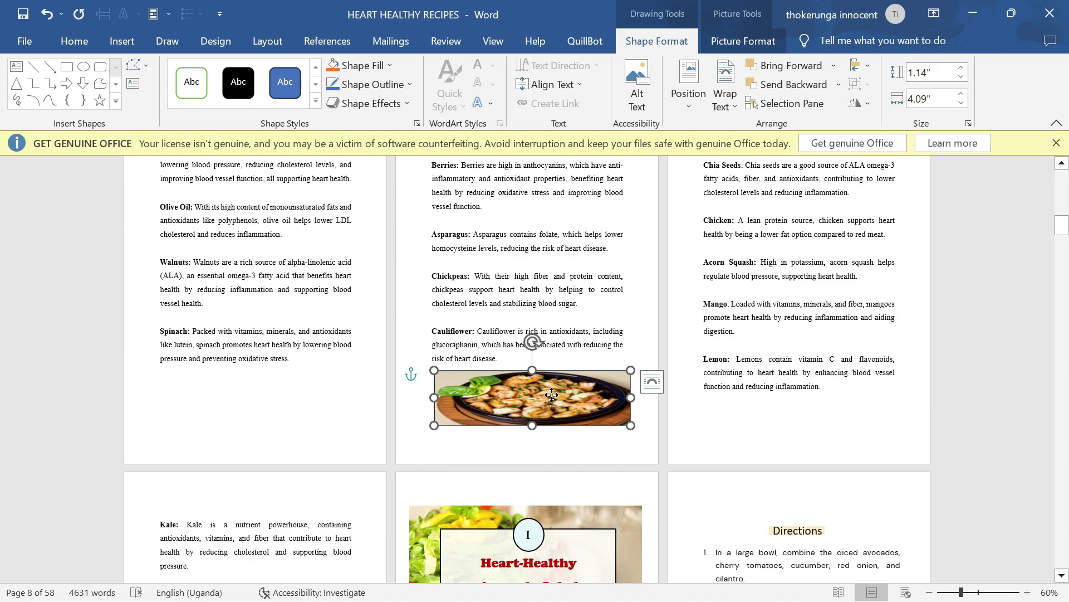
Crop the skillet picture below the Cauliflower paragraph with the Fill option and deselect it.
left_click(741, 39)
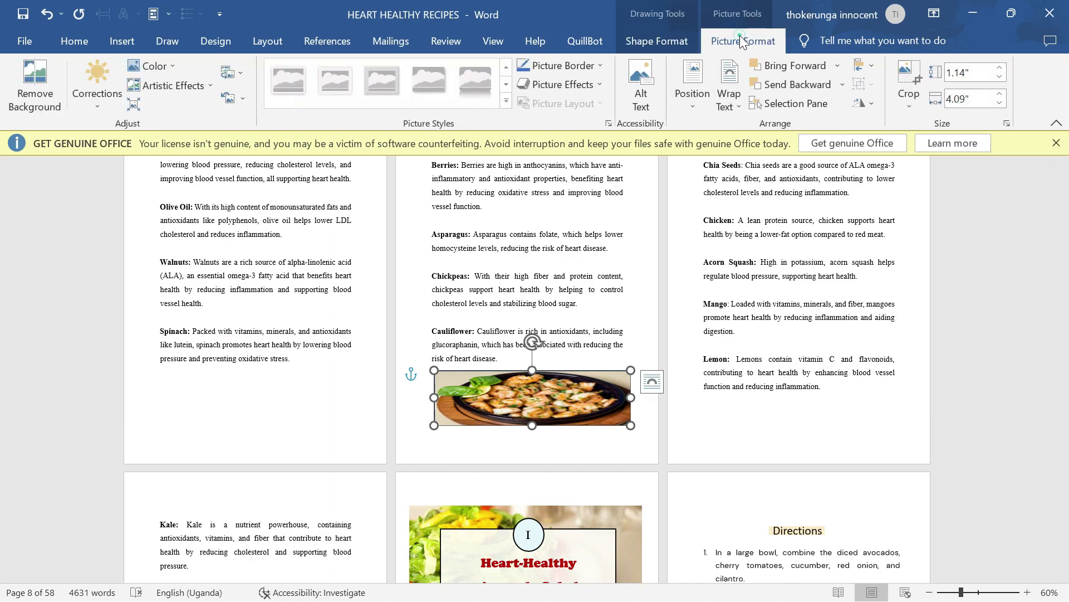
left_click(911, 104)
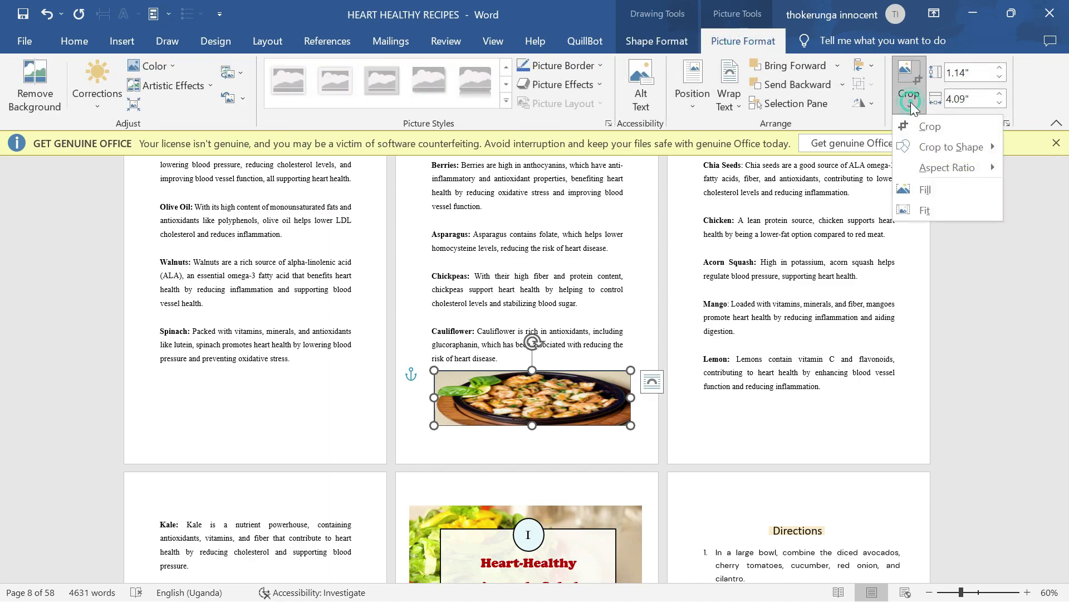
left_click(925, 189)
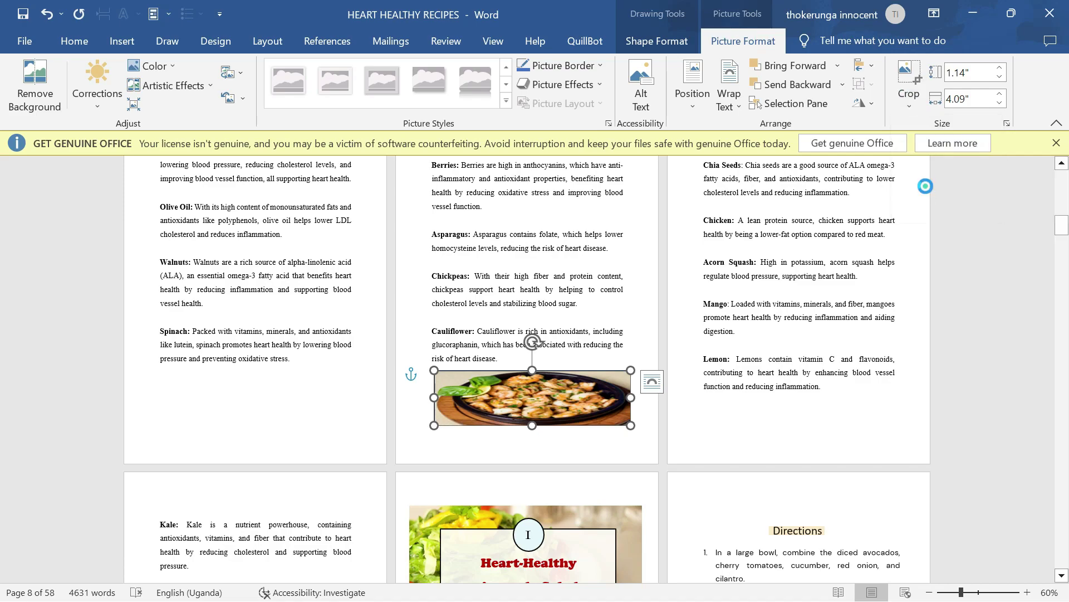
left_click(658, 322)
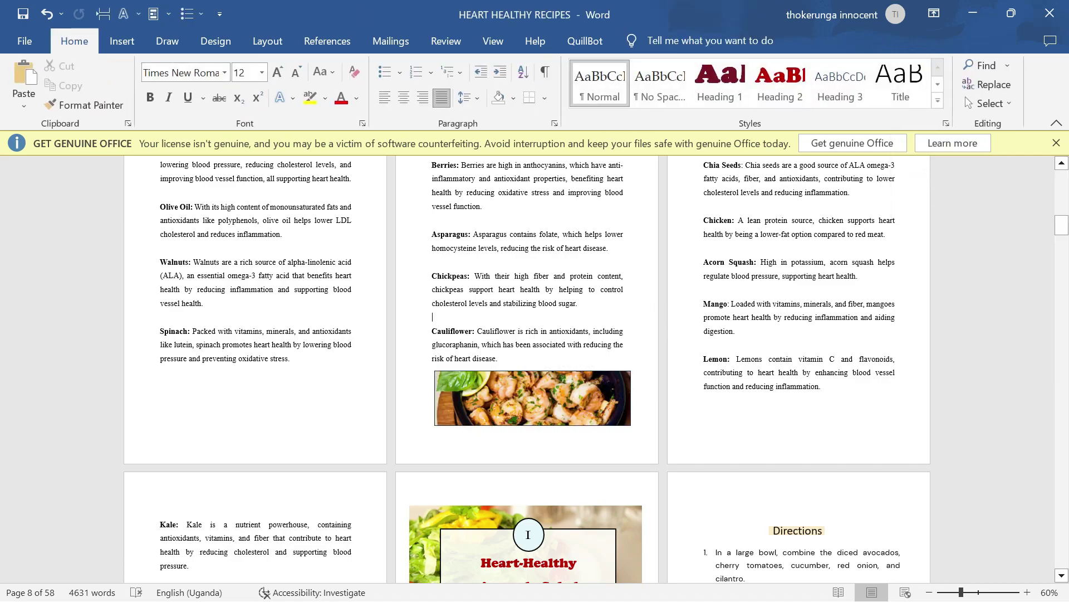
scroll(528, 533, "up", 3)
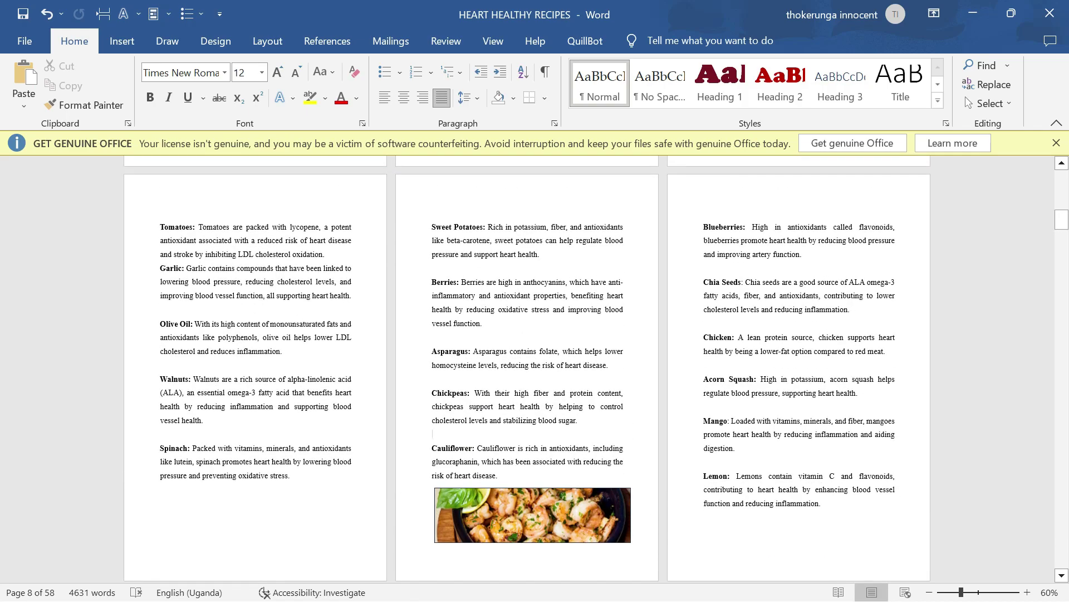
Soften the edges of the skillet picture below the Cauliflower paragraph, trying the strongest Soft Edges preset and settling on the second strongest.
scroll(528, 557, "down", 3)
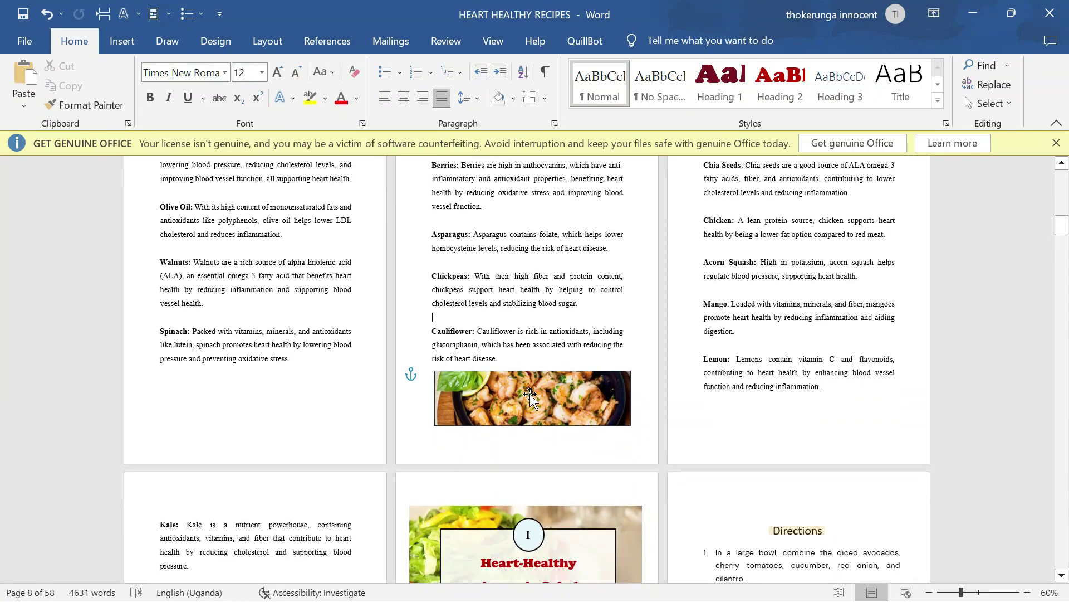
left_click(530, 396)
left_click(742, 40)
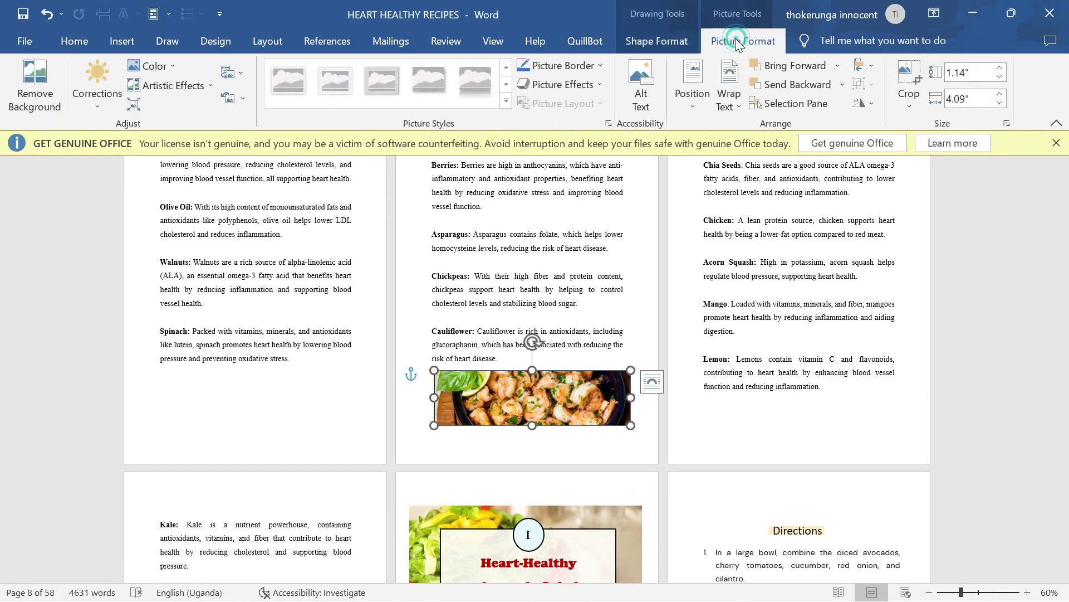
left_click(594, 85)
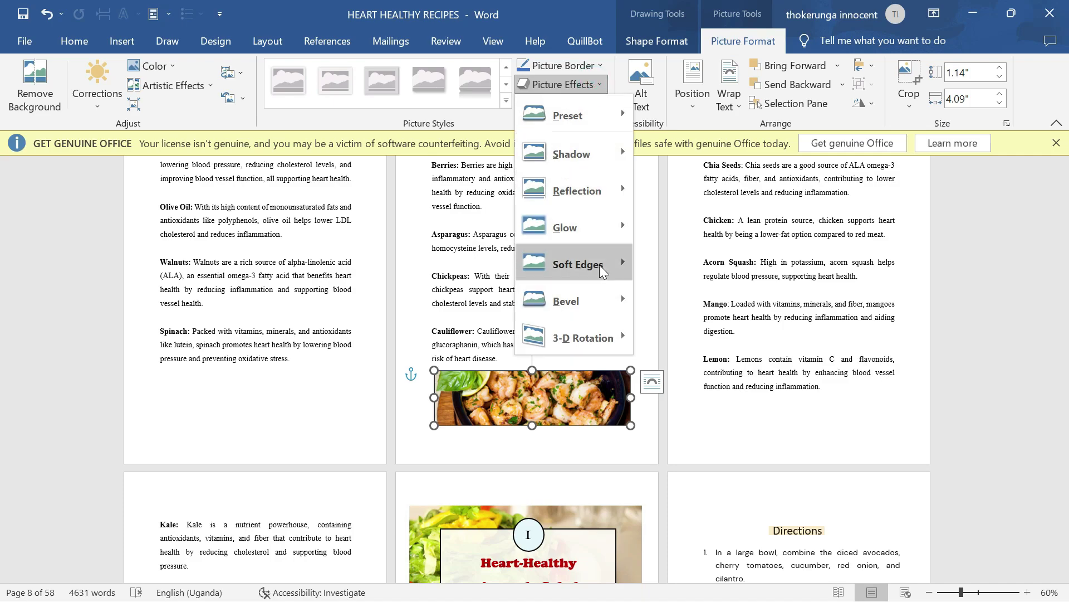
mouse_move(599, 265)
left_click(726, 374)
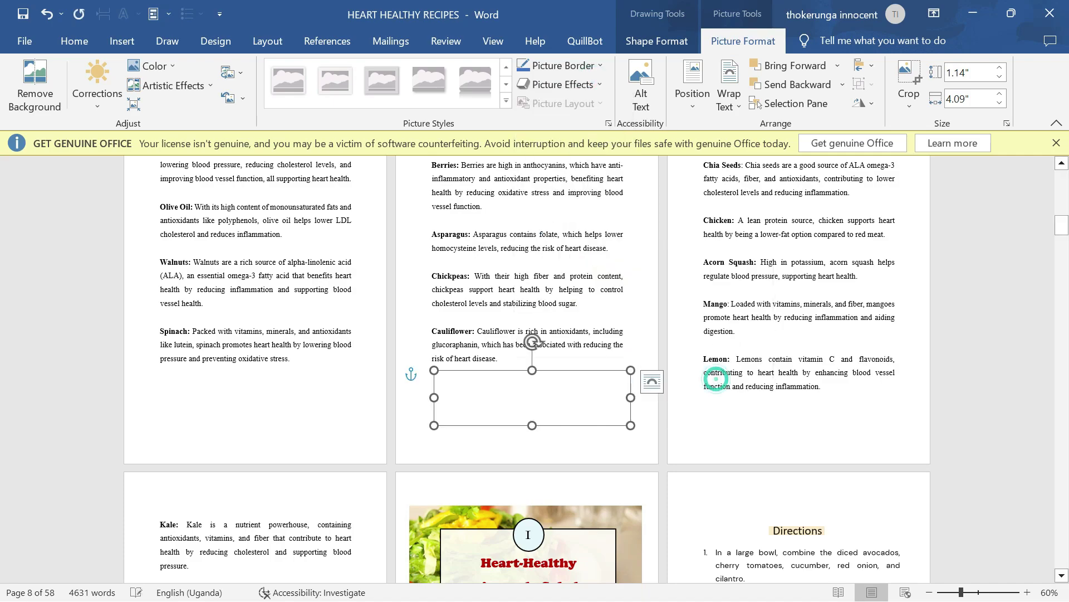
left_click(561, 85)
mouse_move(573, 265)
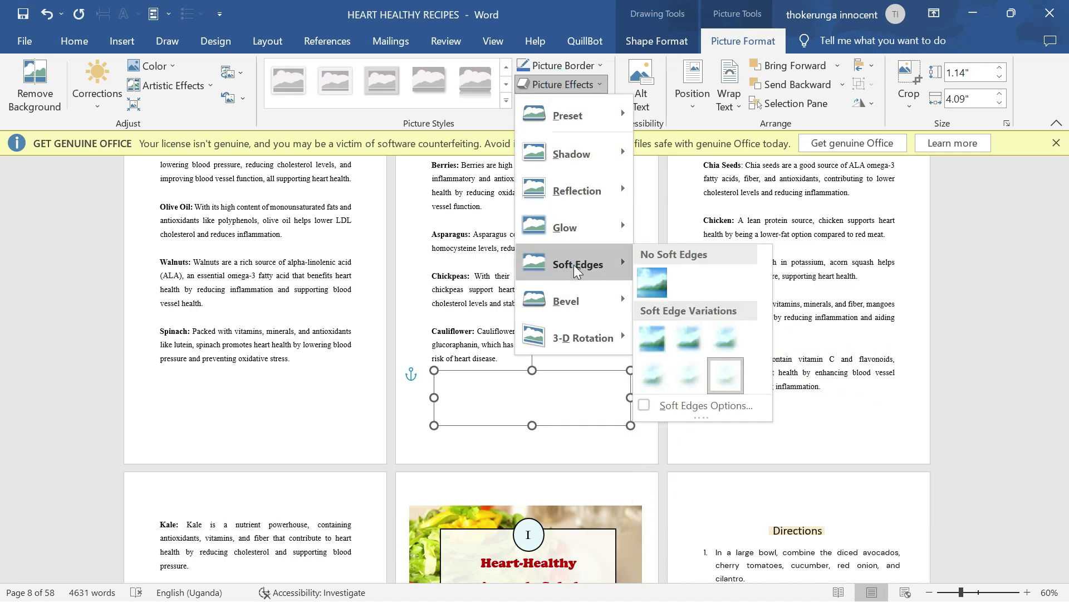
left_click(685, 381)
left_click(635, 443)
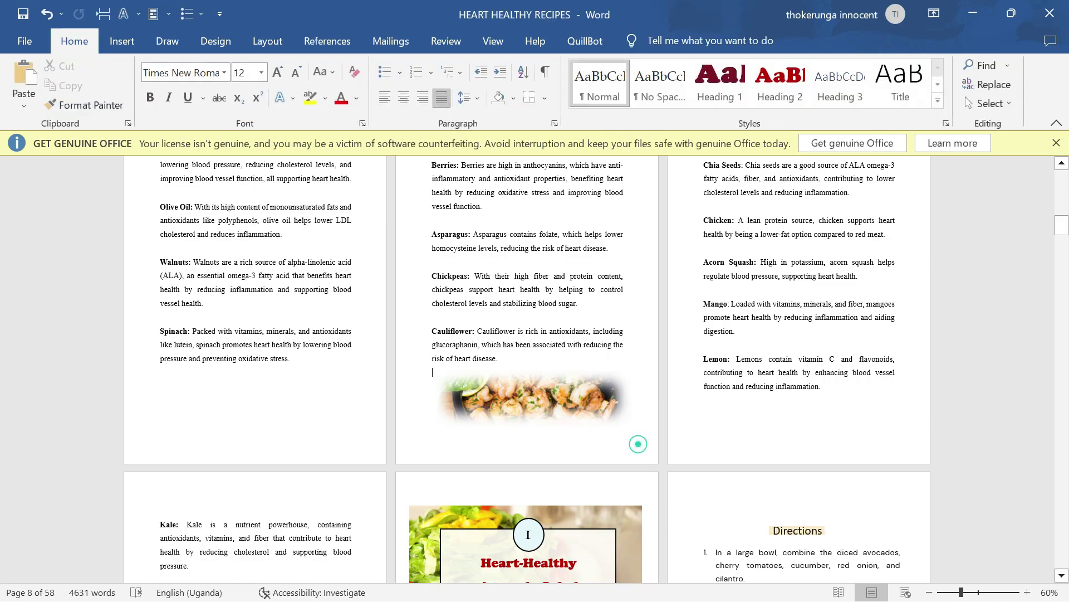
Shift the softened skillet picture slightly left below the Cauliflower paragraph and deselect it.
scroll(632, 444, "up", 2)
scroll(635, 441, "down", 1)
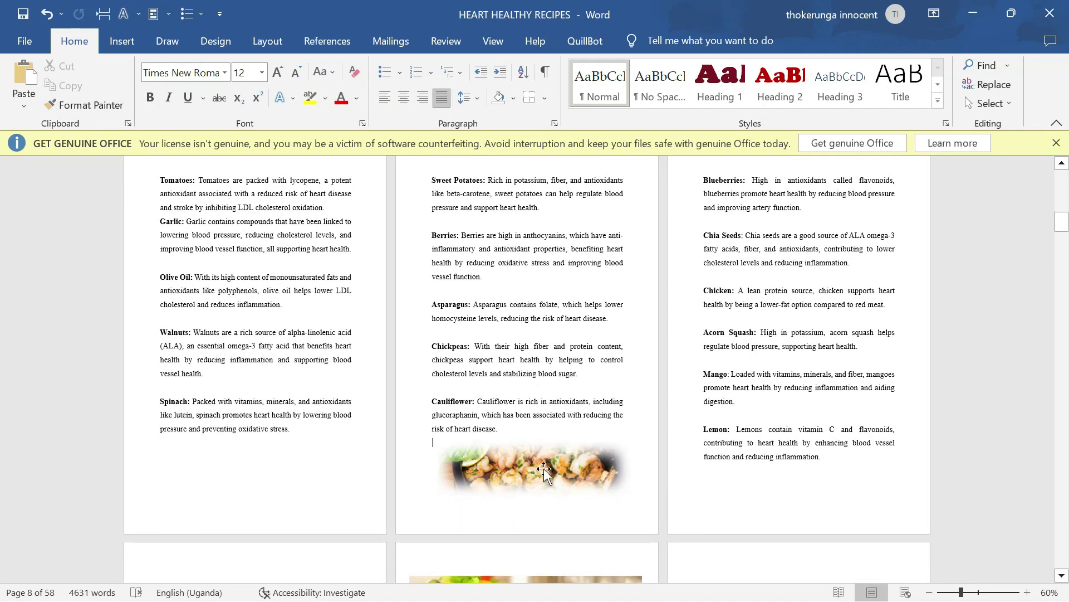
scroll(507, 440, "down", 1)
left_click(511, 441)
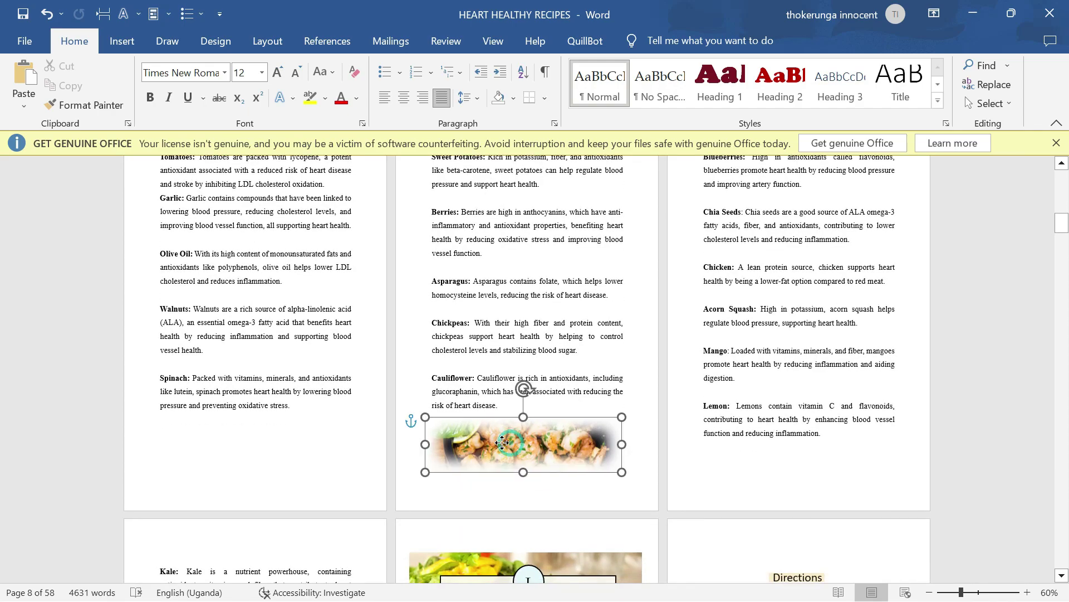
left_click(641, 461)
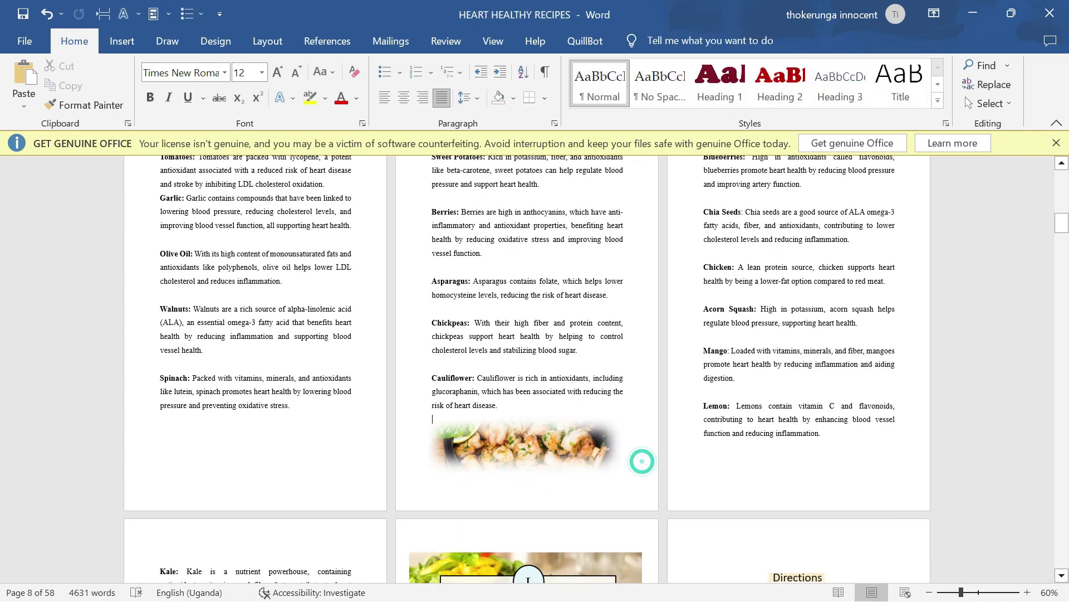
scroll(638, 446, "up", 2)
scroll(632, 416, "down", 2)
scroll(557, 462, "up", 3)
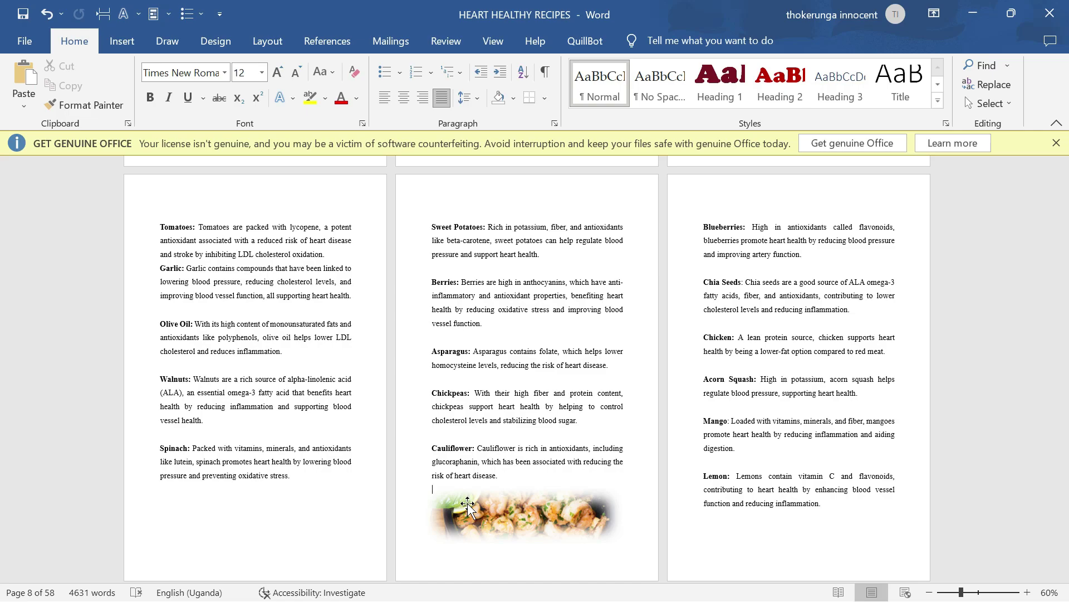
scroll(468, 504, "down", 3)
scroll(468, 504, "up", 2)
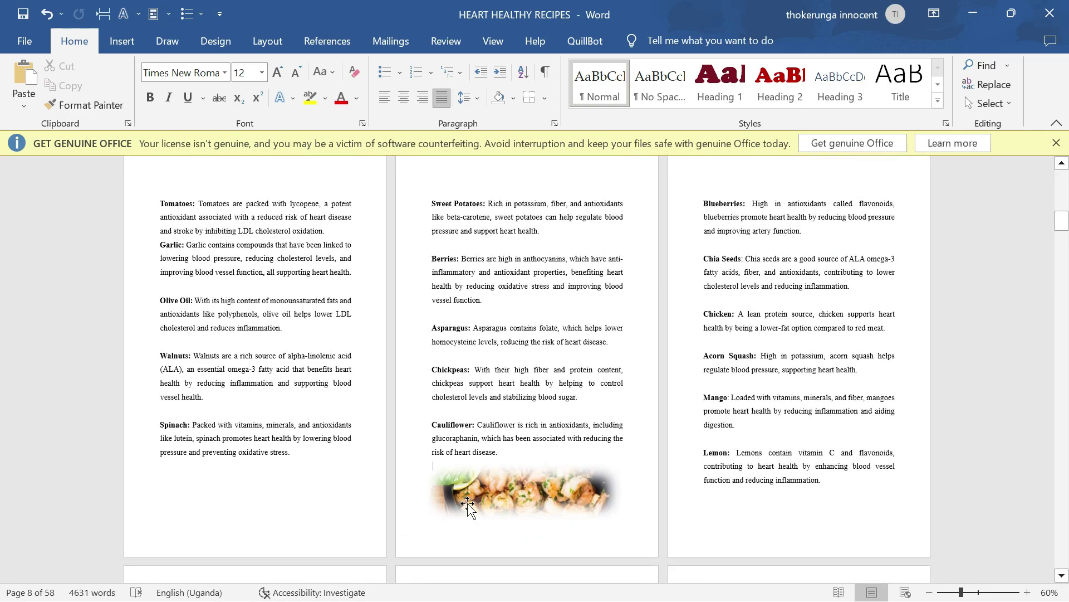
scroll(468, 504, "up", 1)
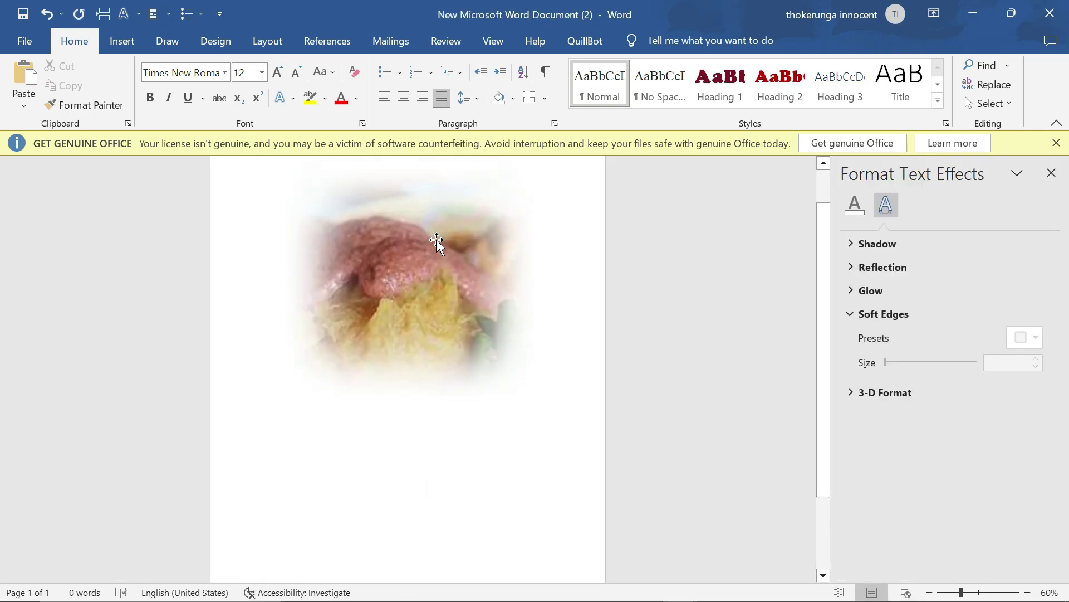
In New Microsoft Word Document (2), close the text effects settings and draw an ellipse about 4.36" wide and 3.22" high below the softened picture.
scroll(437, 240, "down", 5)
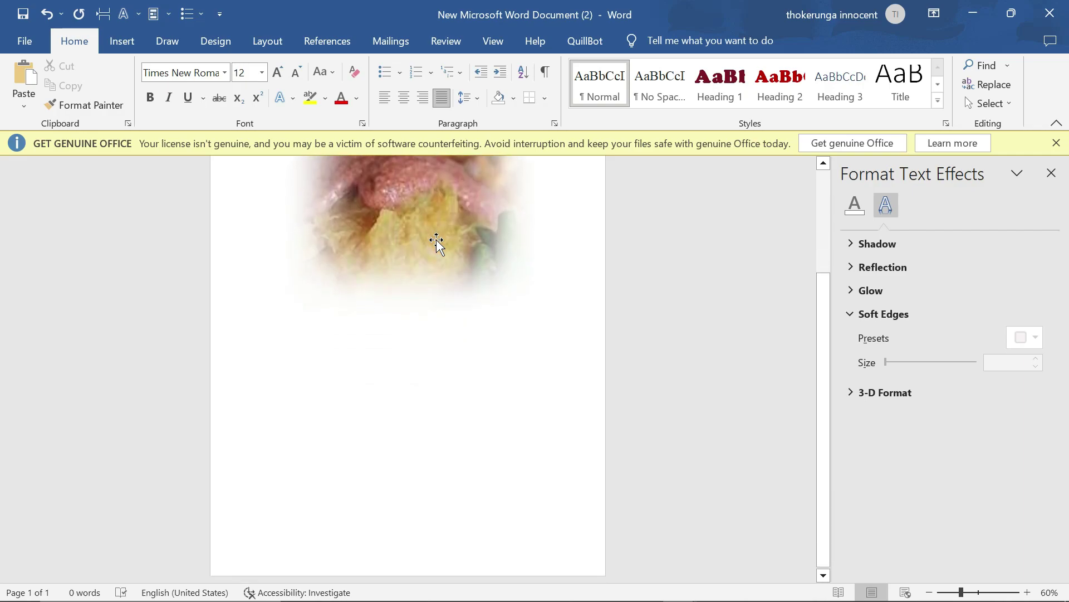
scroll(437, 240, "up", 4)
scroll(437, 246, "down", 3)
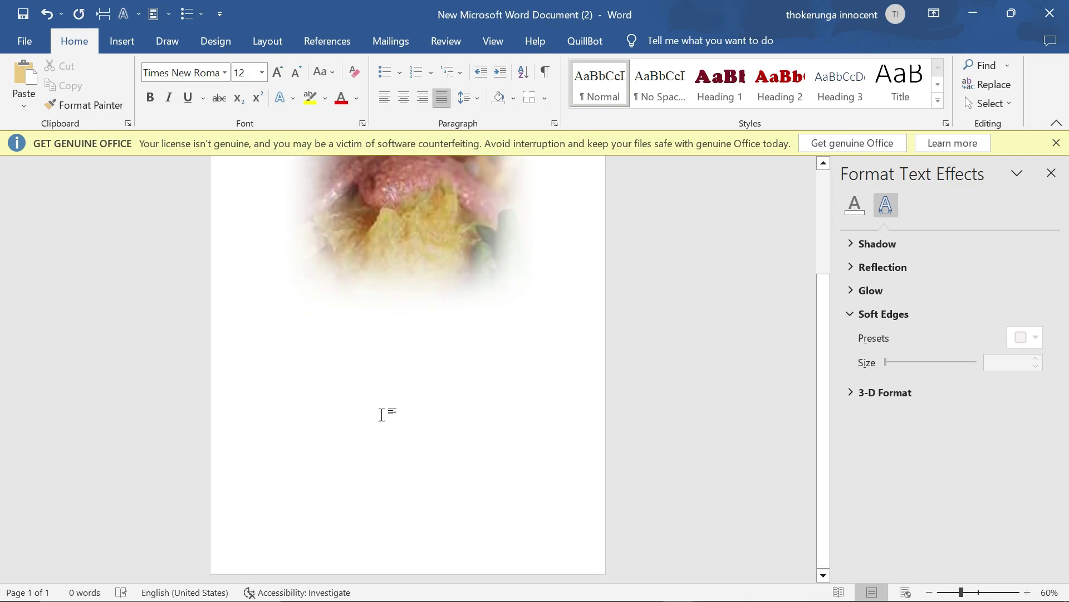
left_click(120, 42)
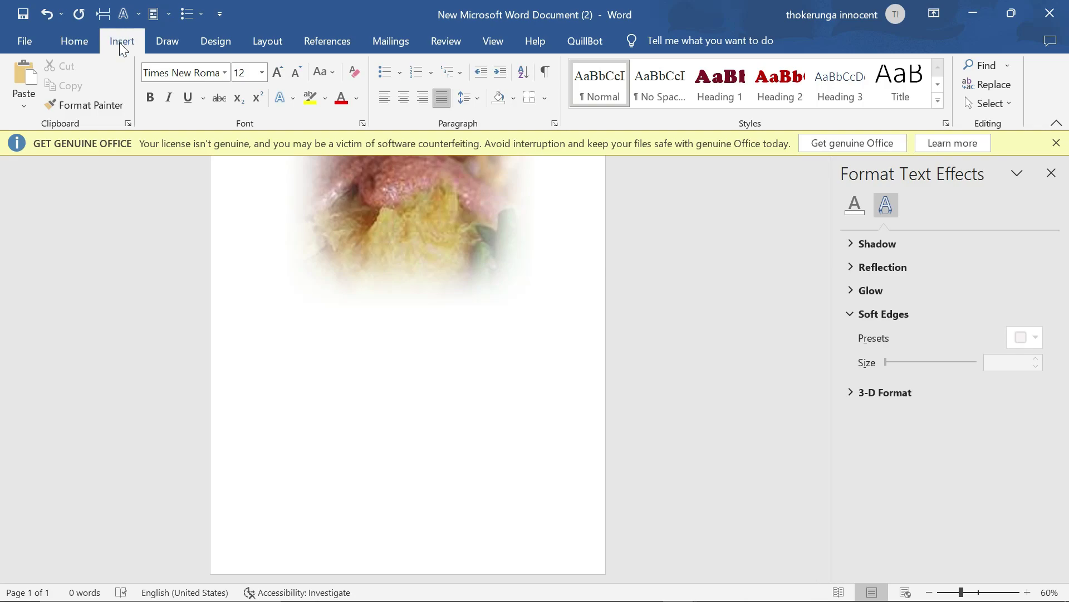
left_click(1052, 173)
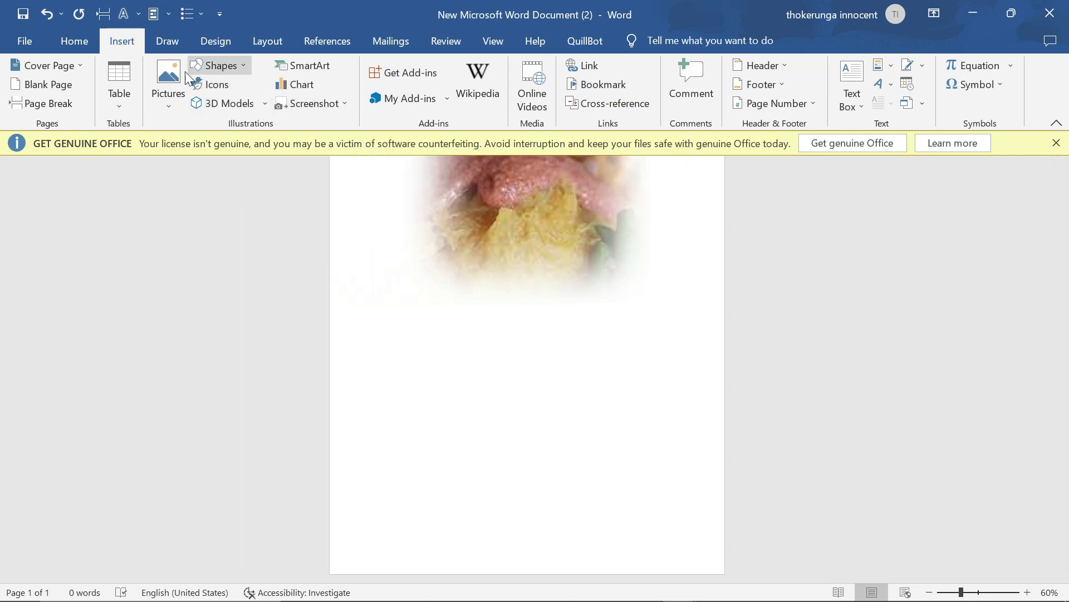
left_click(233, 65)
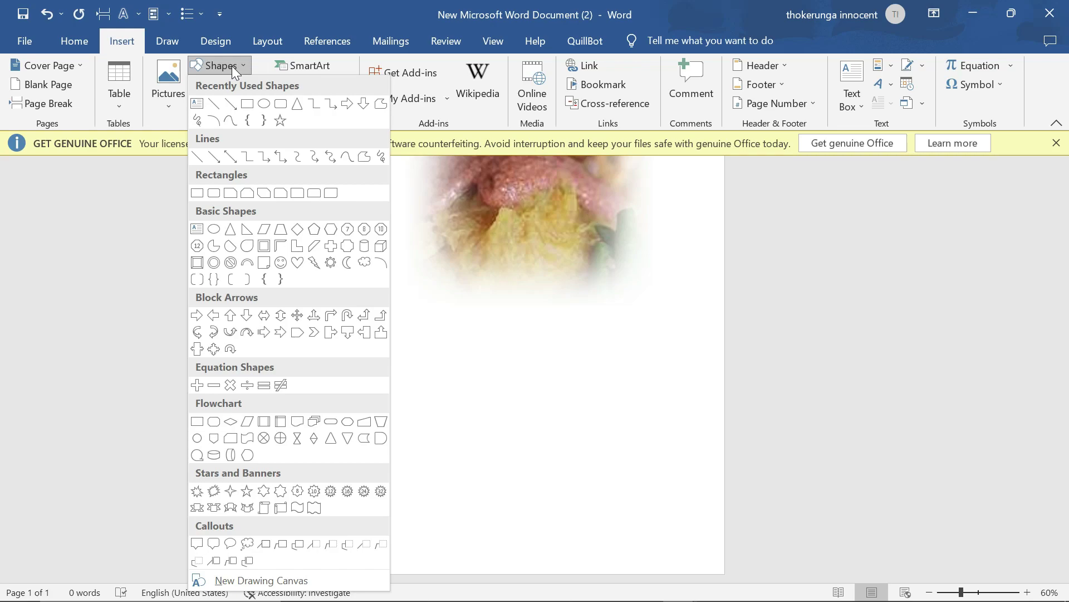
left_click(263, 103)
left_click_drag(412, 329, 622, 483)
left_click(561, 402)
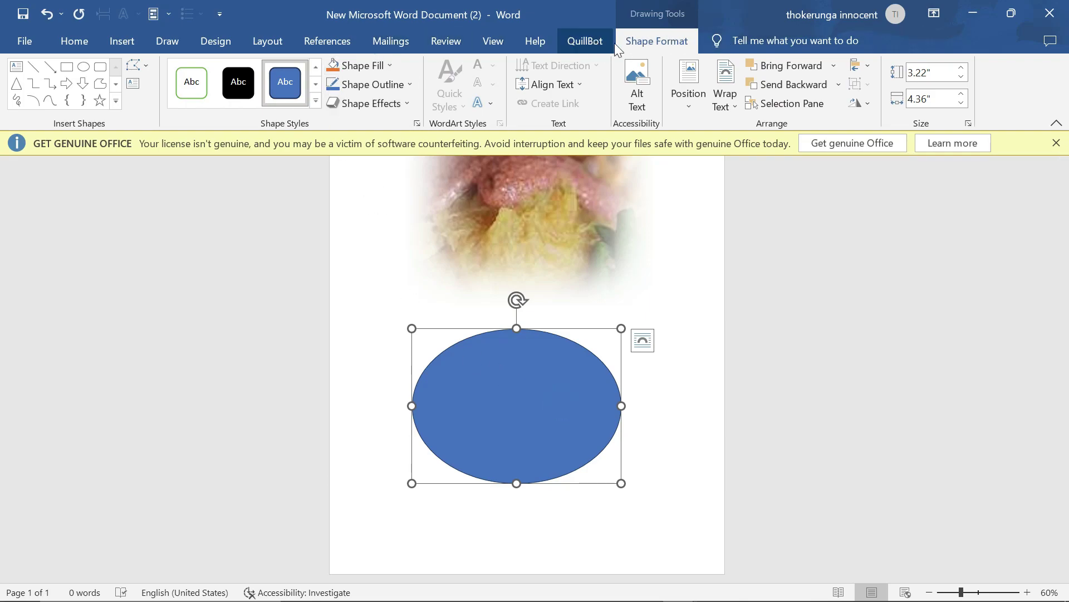
Fill the ellipse with the Pexels picture ending in 6543757 from the Downloads folder.
left_click(383, 63)
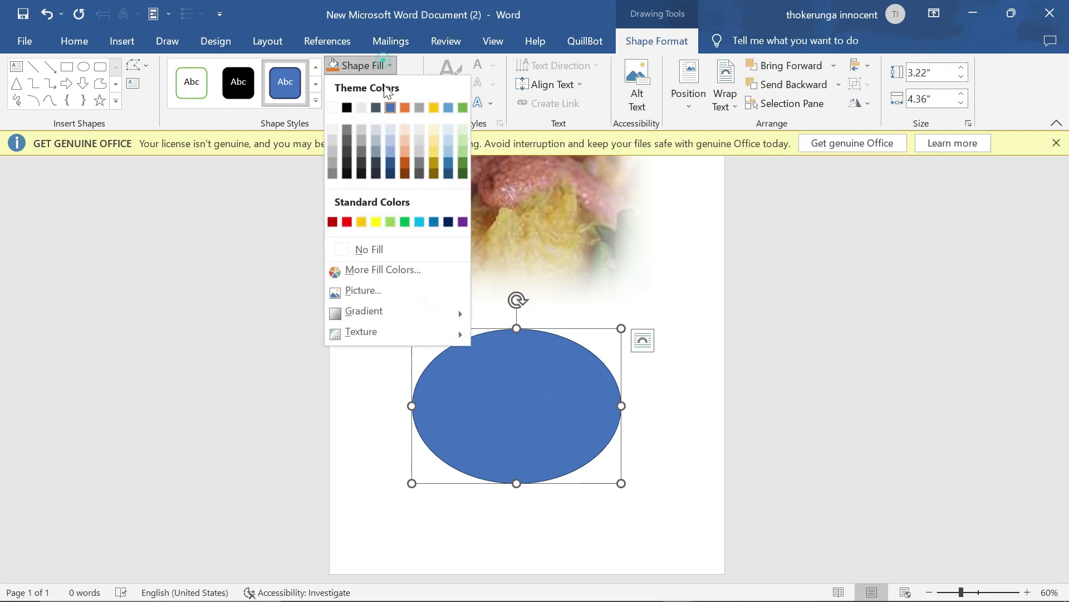
left_click(386, 292)
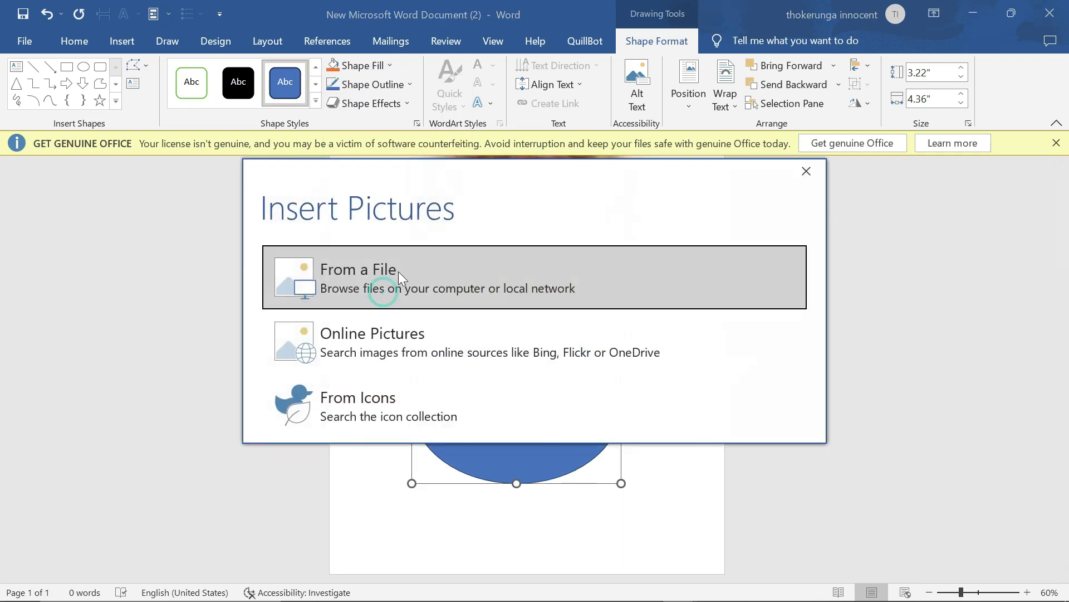
left_click(400, 266)
scroll(269, 172, "down", 5)
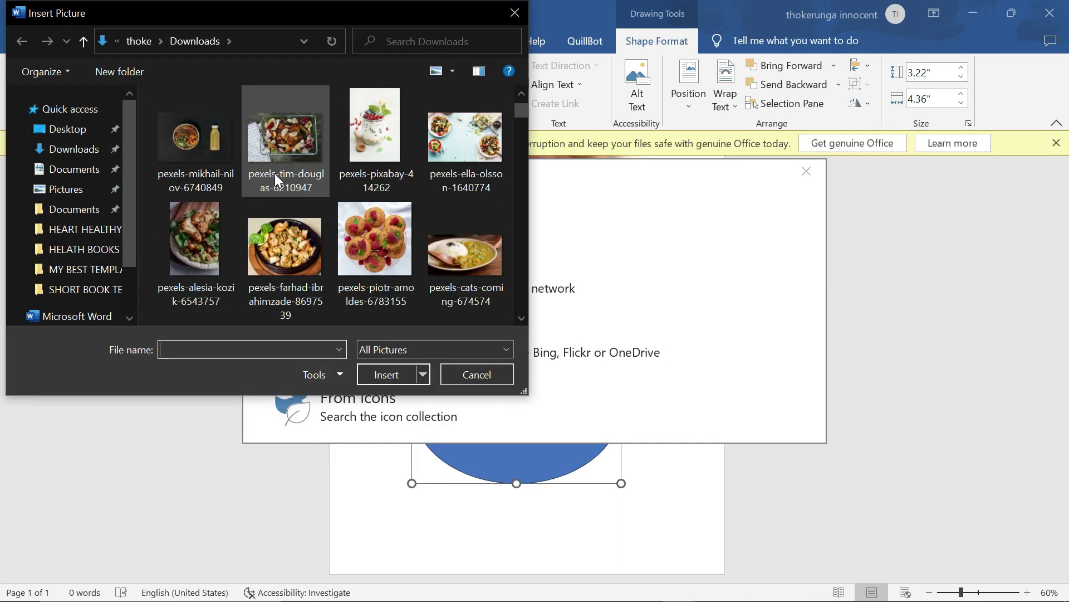
left_click(191, 218)
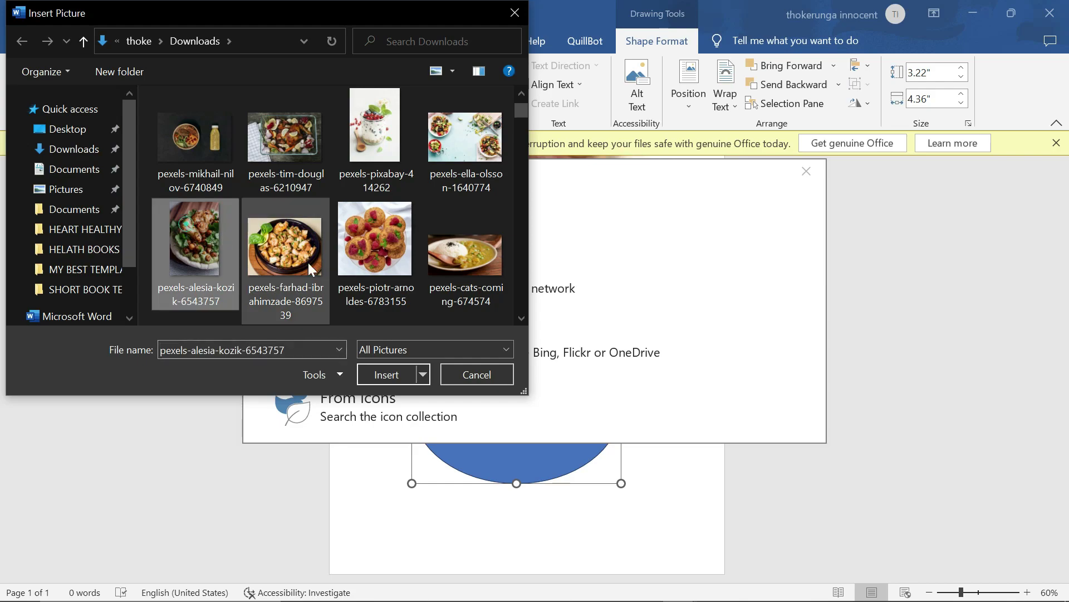
left_click(385, 374)
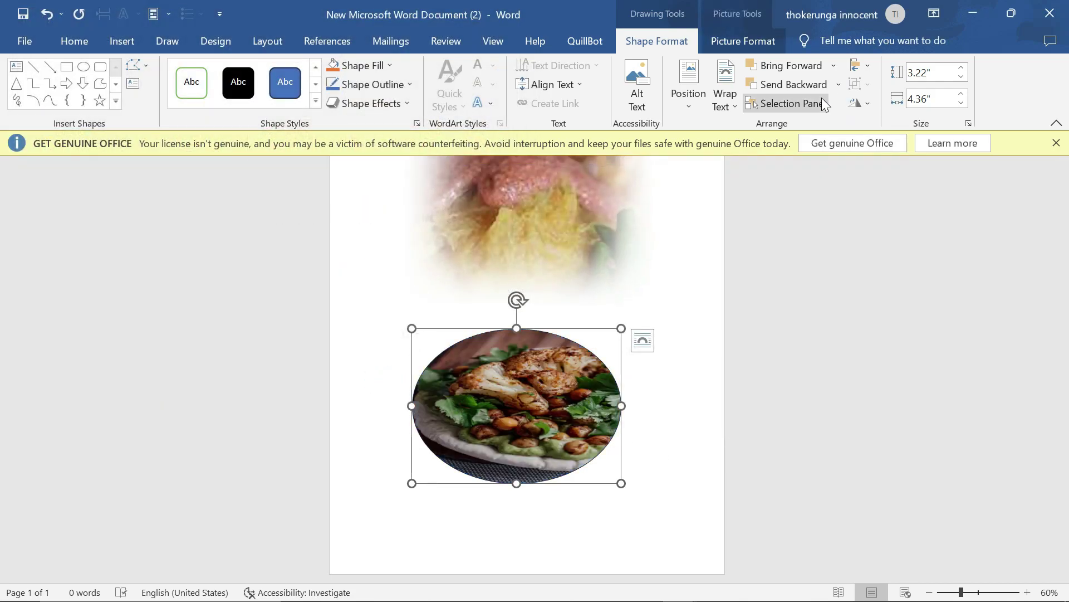
Crop the ellipse's picture with the Fill option, enlarge the picture inside the crop area and finish cropping.
left_click(744, 41)
left_click(913, 105)
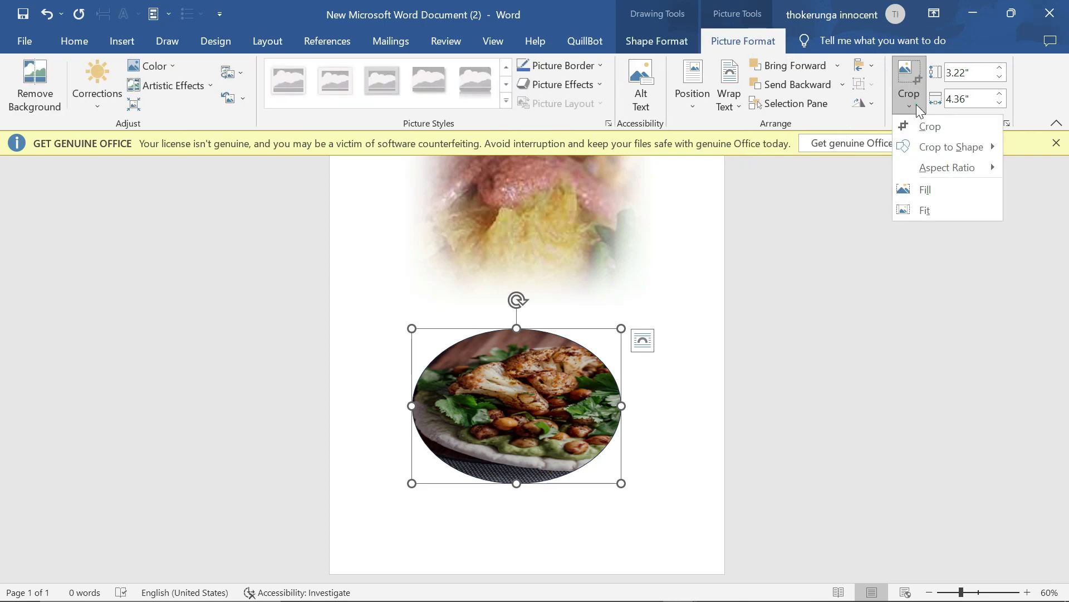
left_click(926, 188)
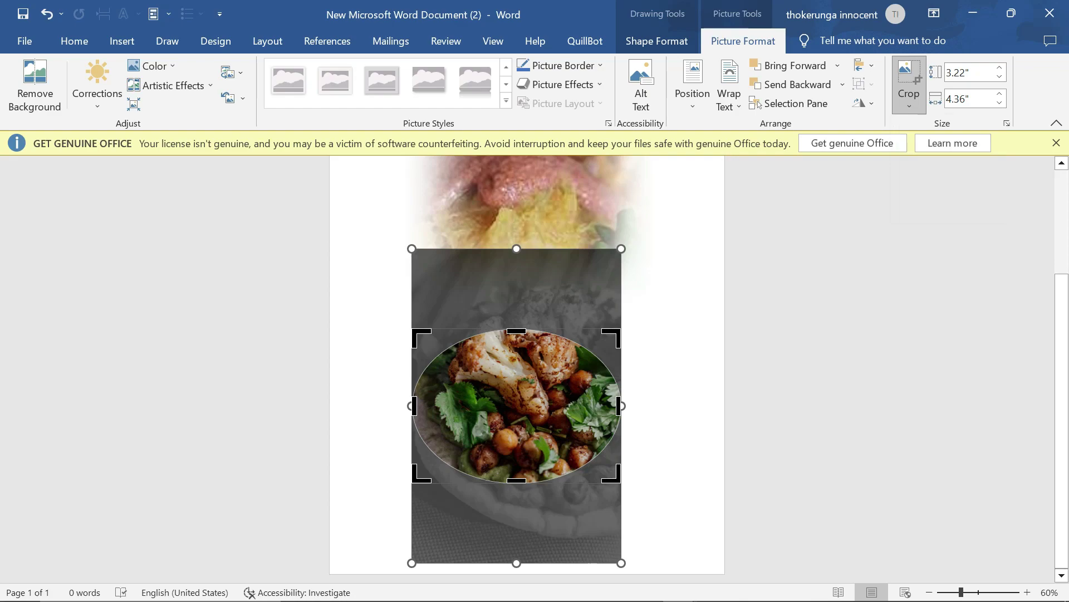
left_click(622, 247)
left_click(680, 316)
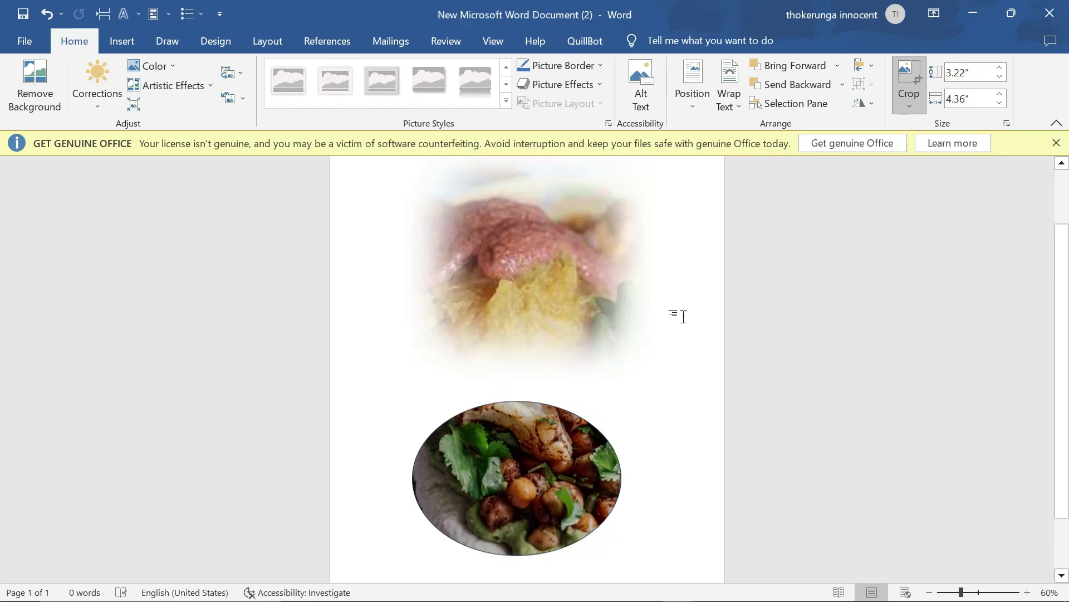
Move the picture-filled ellipse slightly up and to the right, closer to the softened picture above it.
scroll(676, 334, "down", 3)
mouse_move(506, 394)
left_mouse_down()
mouse_move(582, 385)
mouse_move(506, 367)
mouse_move(518, 381)
left_mouse_up()
left_click(662, 396)
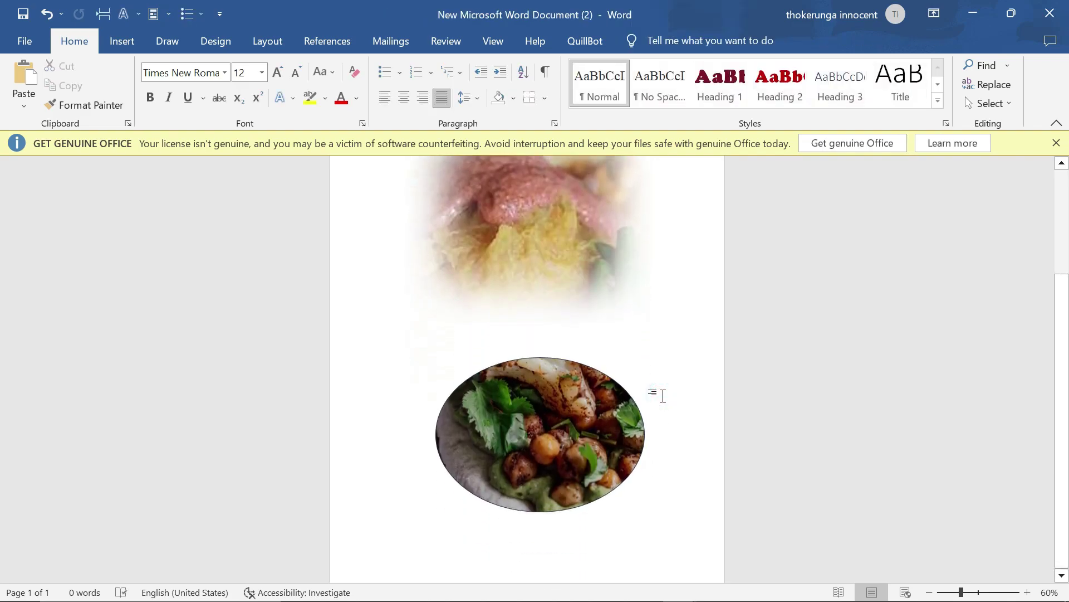
mouse_move(554, 418)
left_mouse_down()
mouse_move(532, 420)
mouse_move(553, 415)
mouse_move(556, 435)
mouse_move(565, 415)
left_mouse_up()
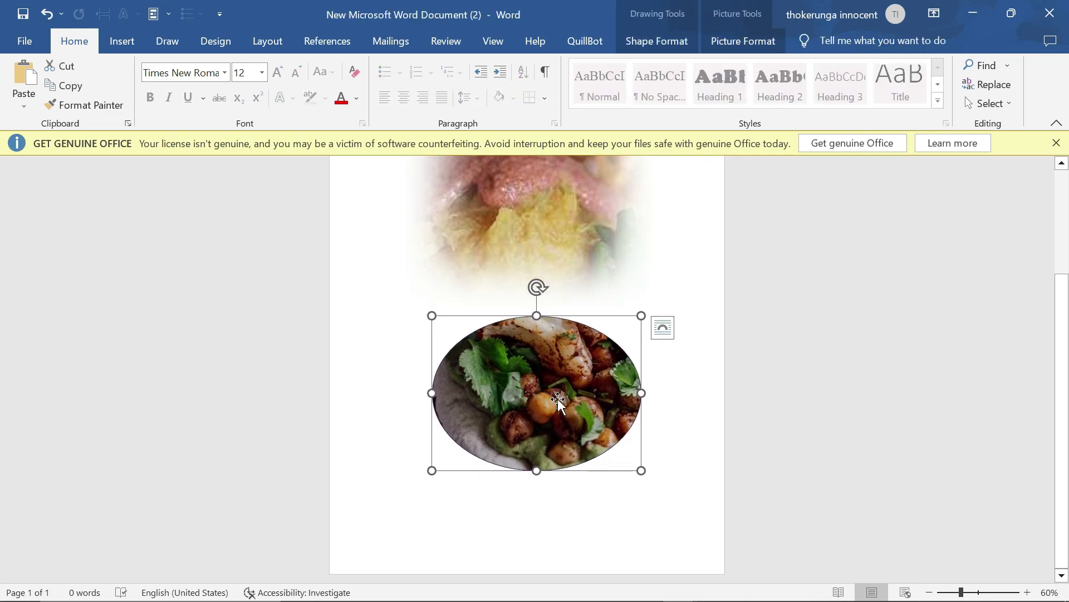
Apply the strongest Soft Edges preset to the picture-filled ellipse and deselect it.
double_click(547, 369)
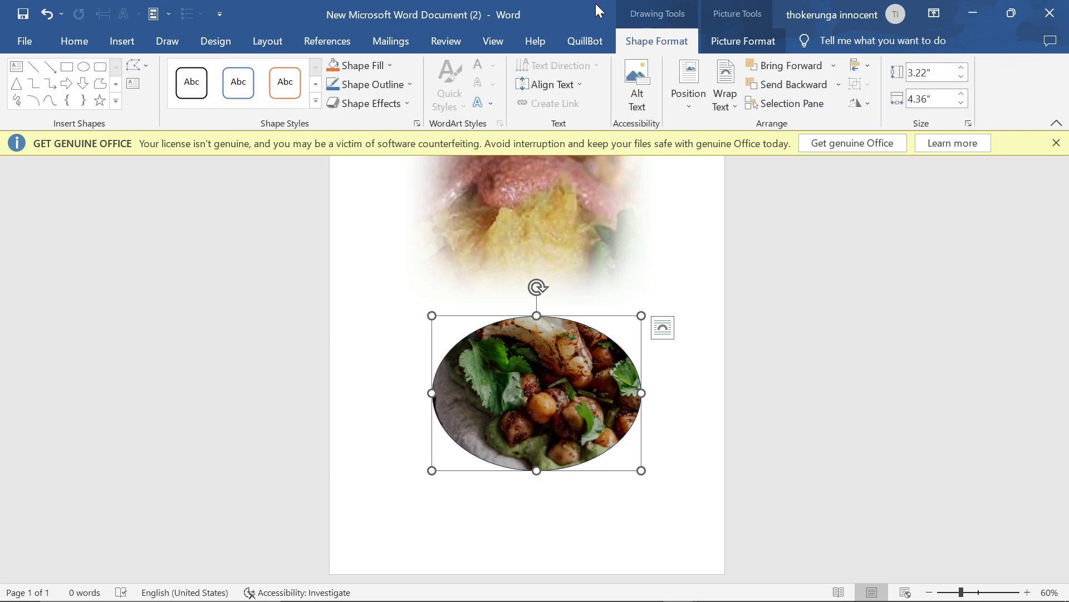
left_click(727, 35)
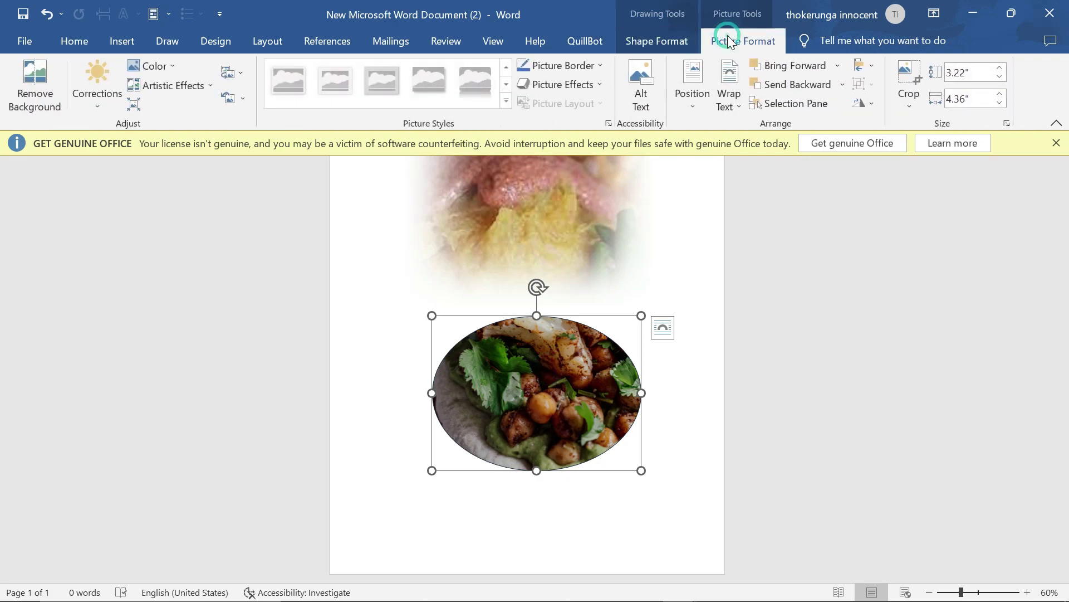
left_click(589, 86)
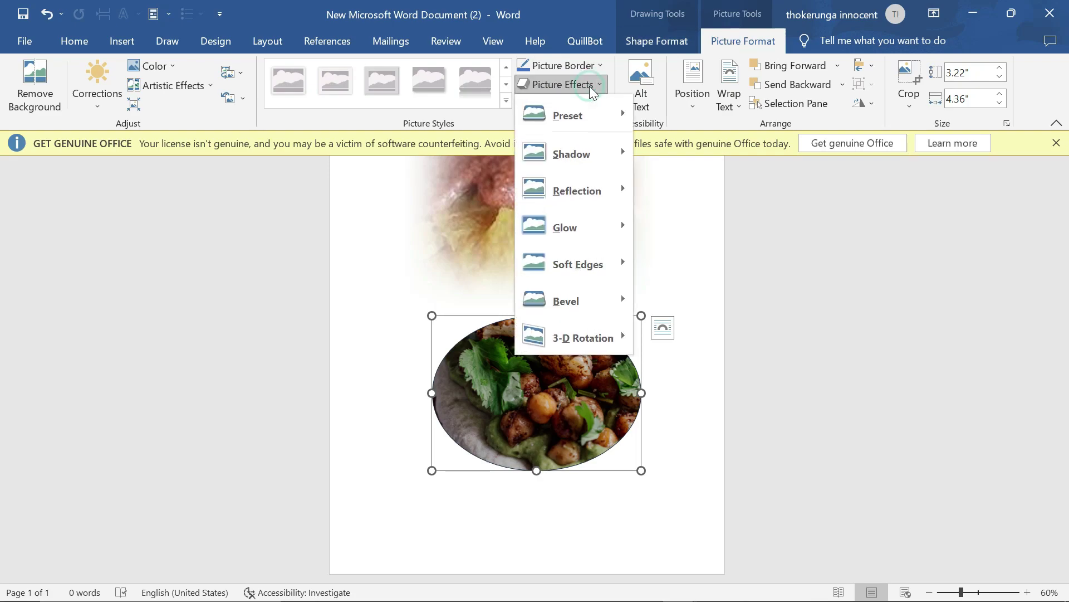
mouse_move(603, 263)
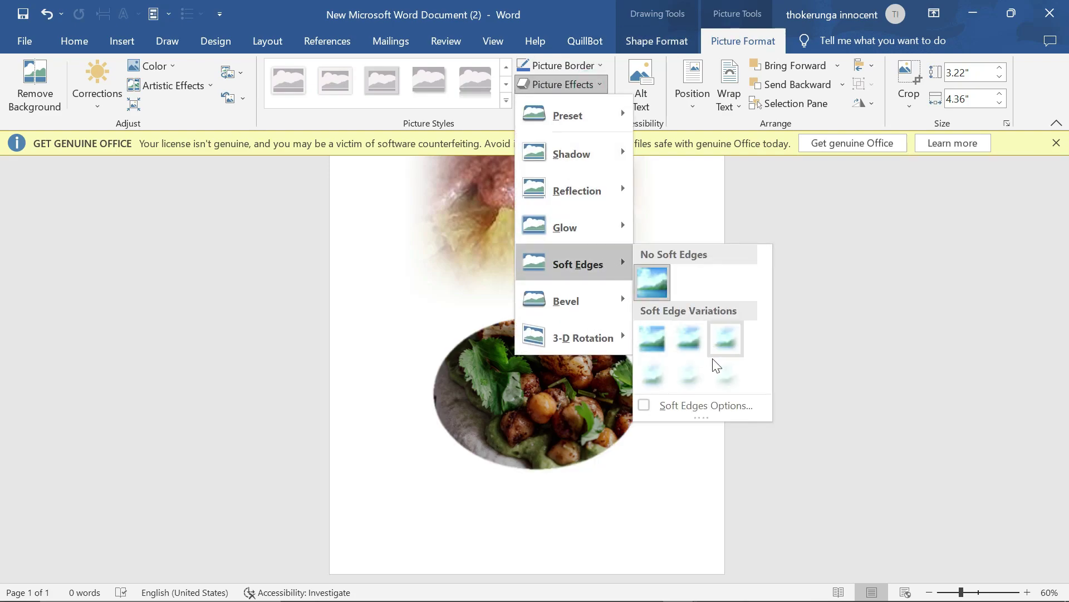
left_click(729, 376)
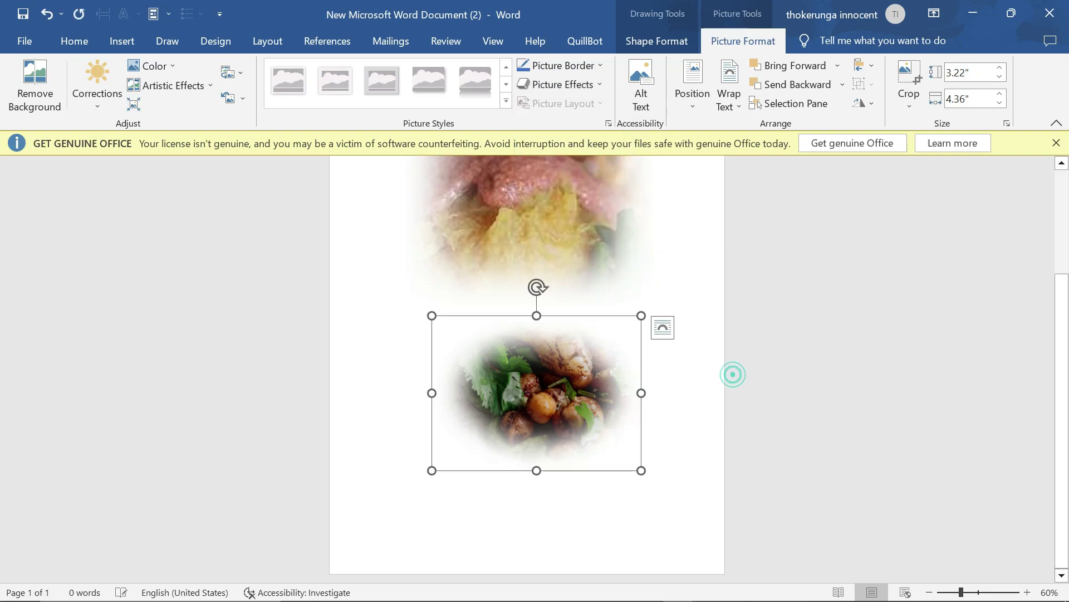
left_click(700, 425)
scroll(700, 425, "down", 3)
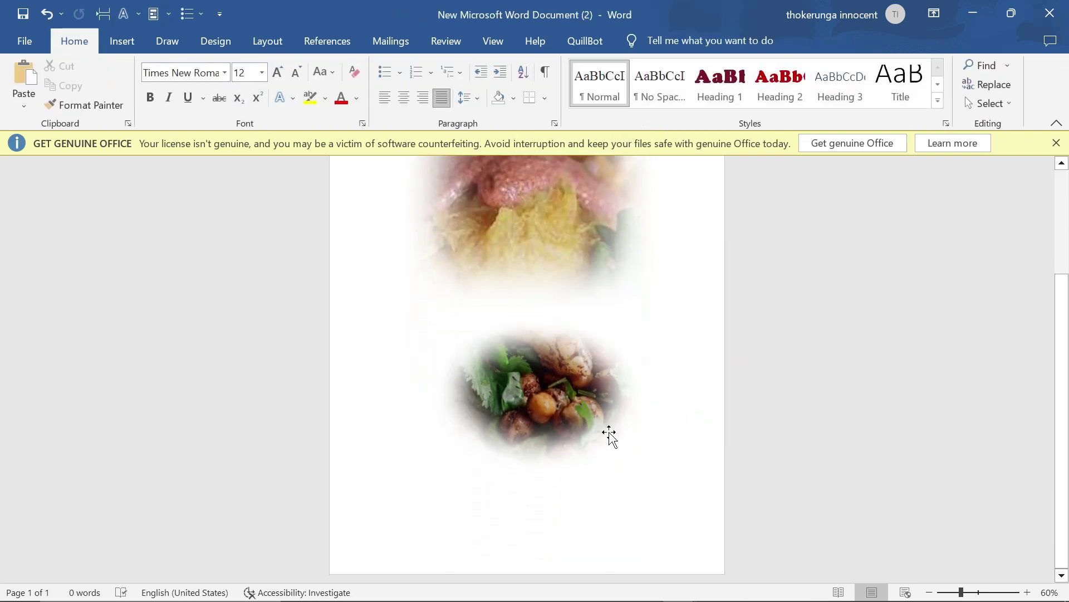
Move the softened ellipse picture up and left so it overlaps the lower-left part of the larger picture.
left_click(544, 375)
mouse_move(532, 410)
left_mouse_down()
mouse_move(492, 379)
mouse_move(448, 212)
left_mouse_up()
left_click(130, 39)
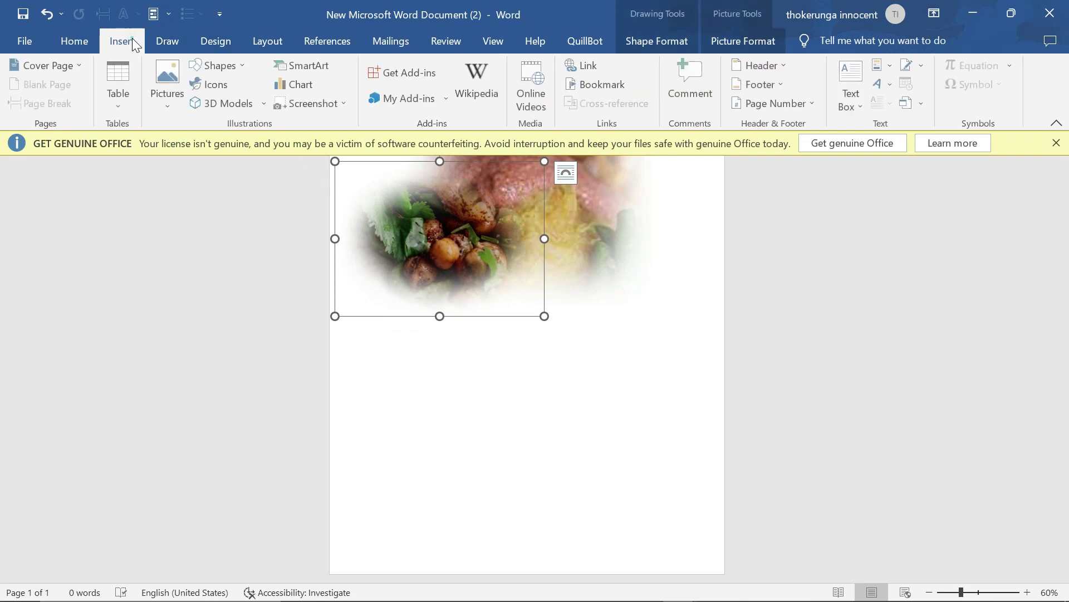
left_click(223, 68)
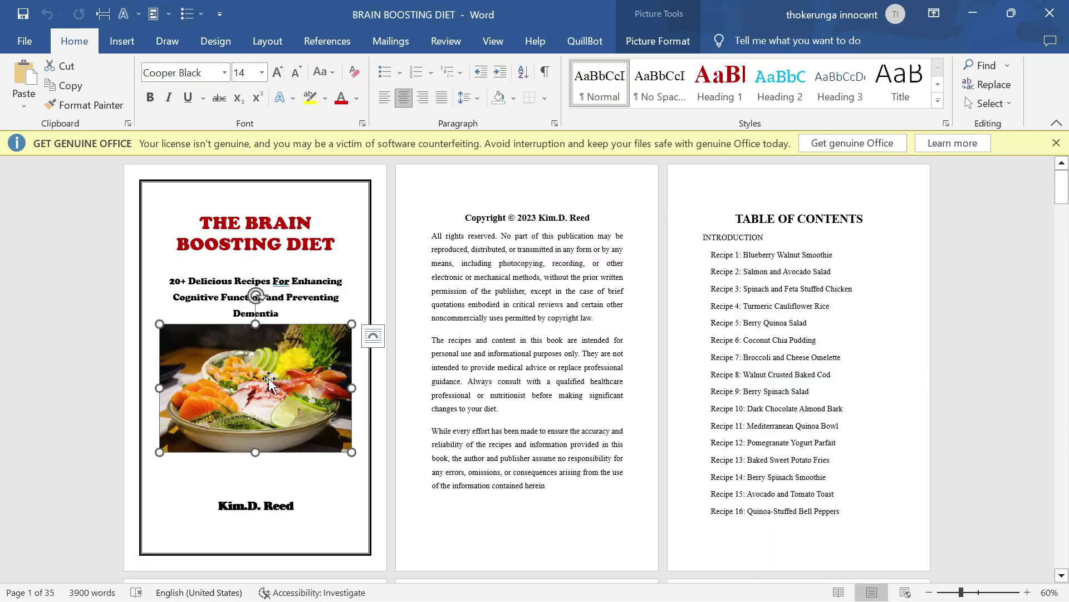
Apply the strongest Soft Edges preset to the food picture on the BRAIN BOOSTING DIET cover page and deselect it.
double_click(277, 376)
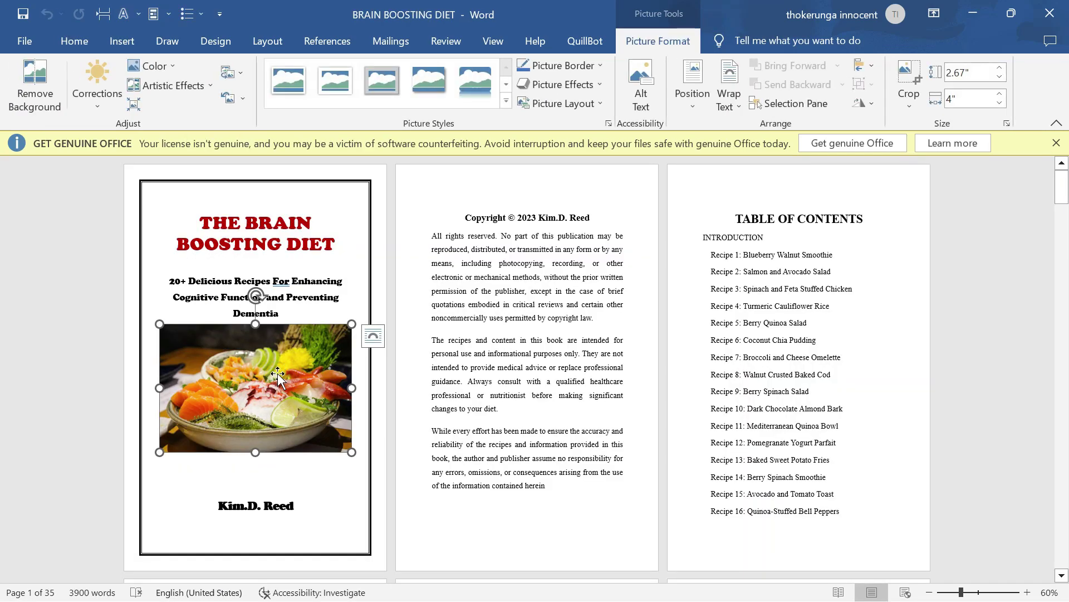
left_click(563, 85)
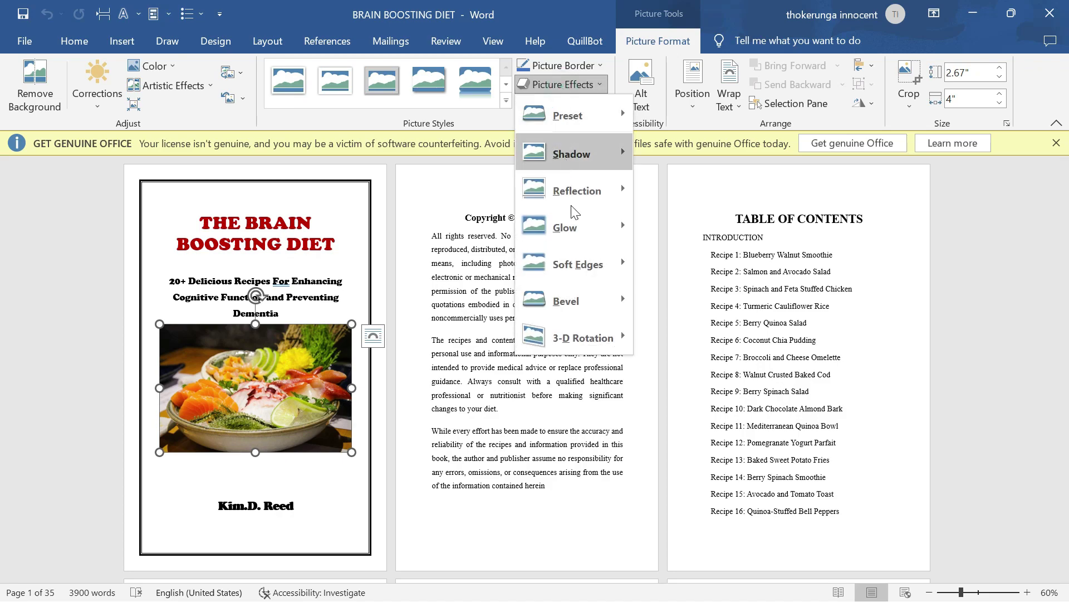
mouse_move(580, 264)
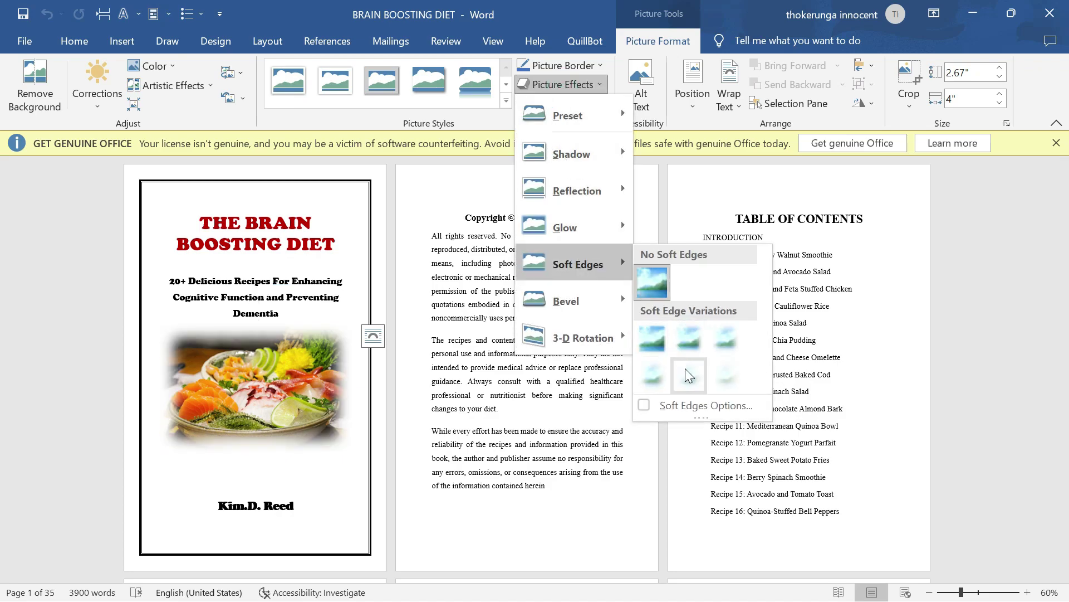
left_click(714, 379)
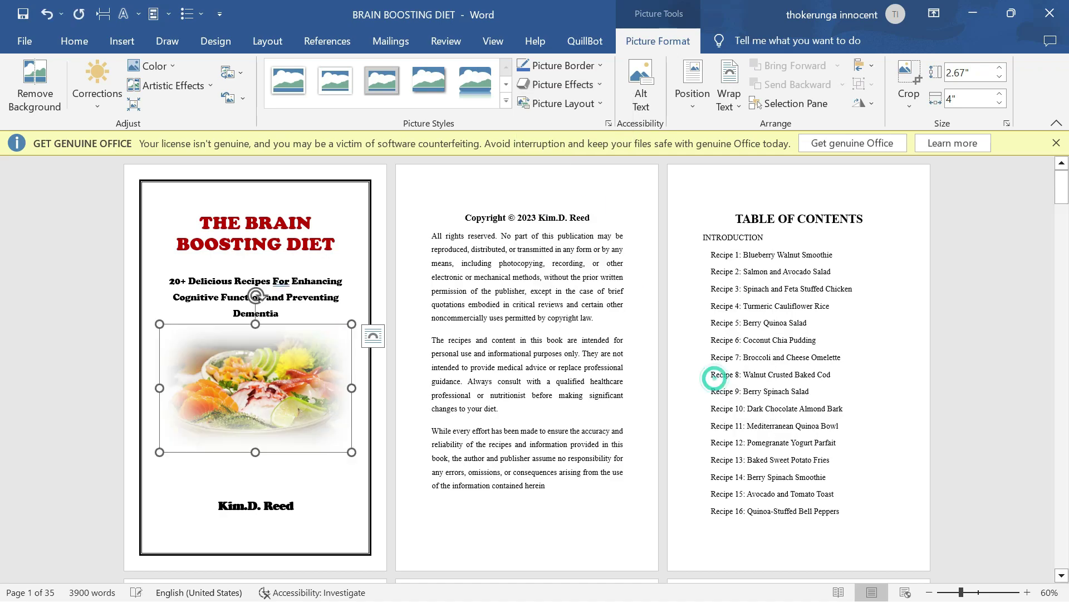
left_click(353, 486)
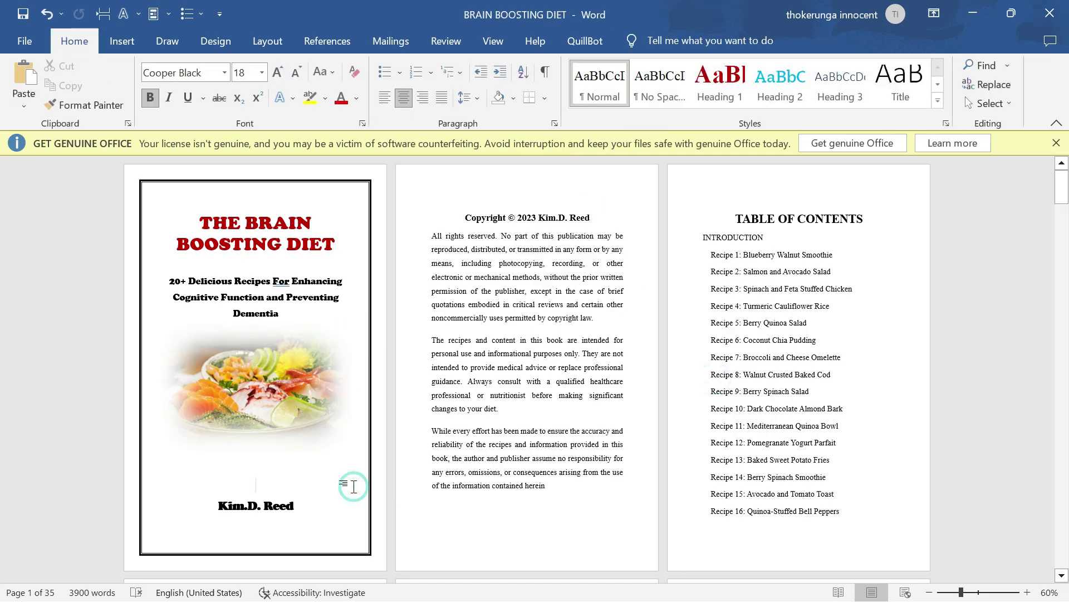
scroll(354, 486, "down", 2)
scroll(354, 487, "up", 2)
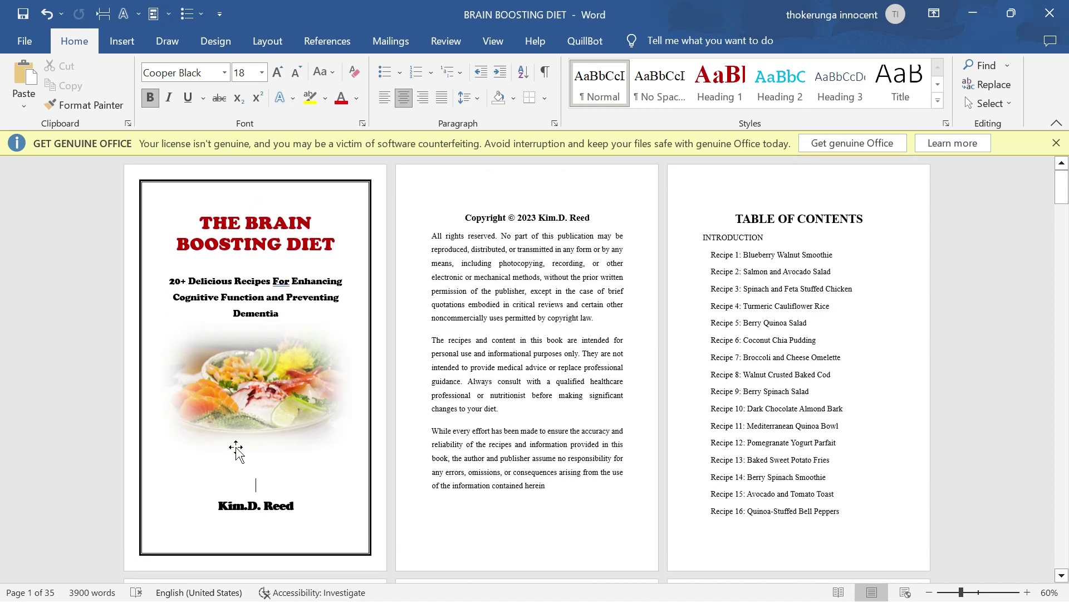
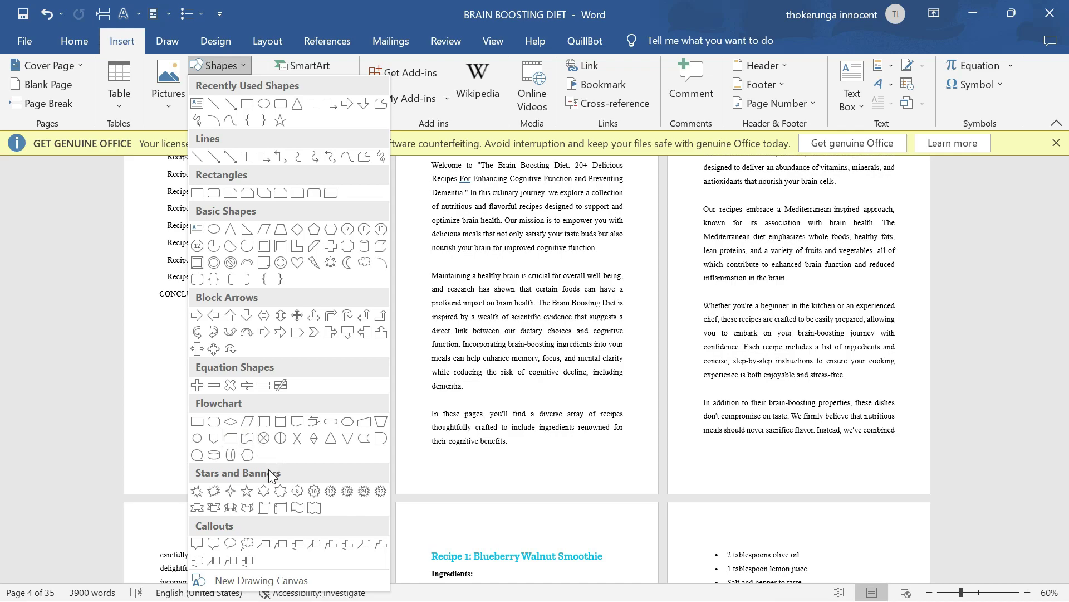
Draw a six-pointed star about 3.4" high and 3.98" wide below CONCLUSION in the contents list and move it up within the page.
left_click(259, 493)
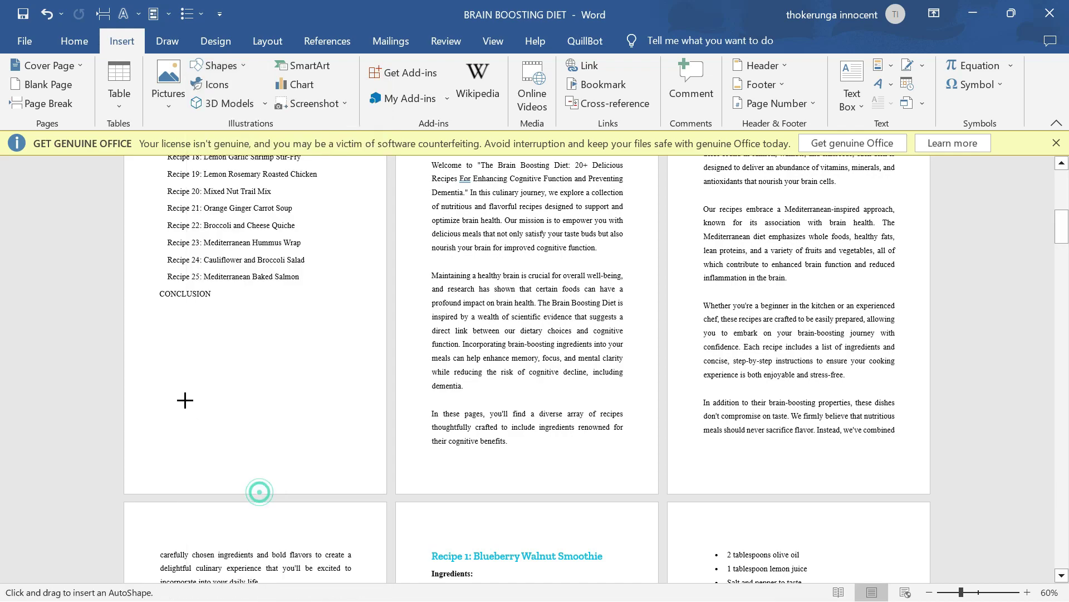
mouse_move(171, 339)
left_mouse_down()
mouse_move(212, 442)
mouse_move(362, 501)
left_mouse_up()
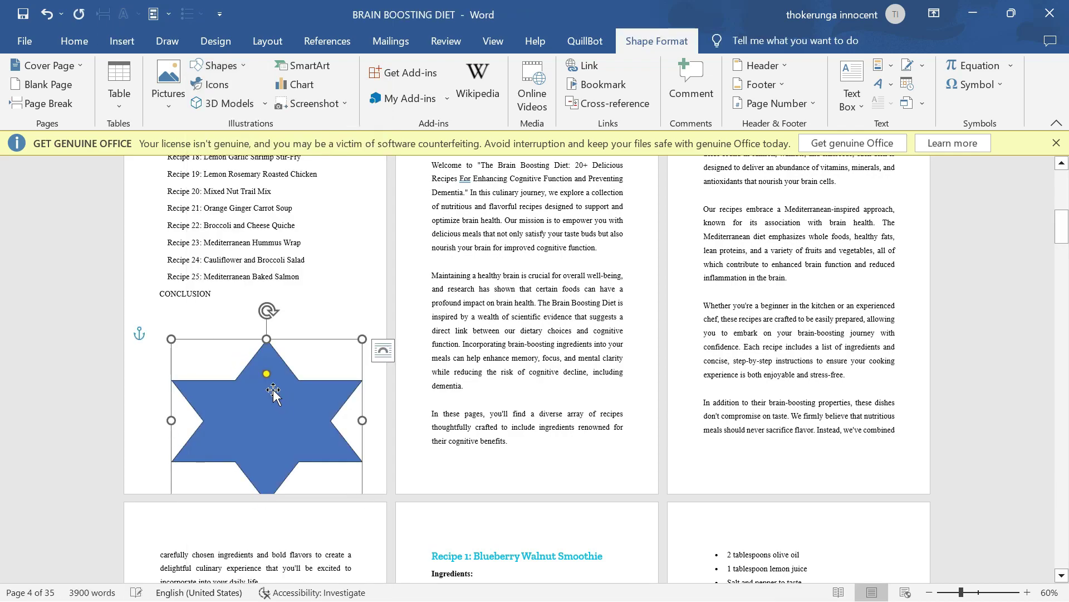
left_click_drag(273, 389, 269, 351)
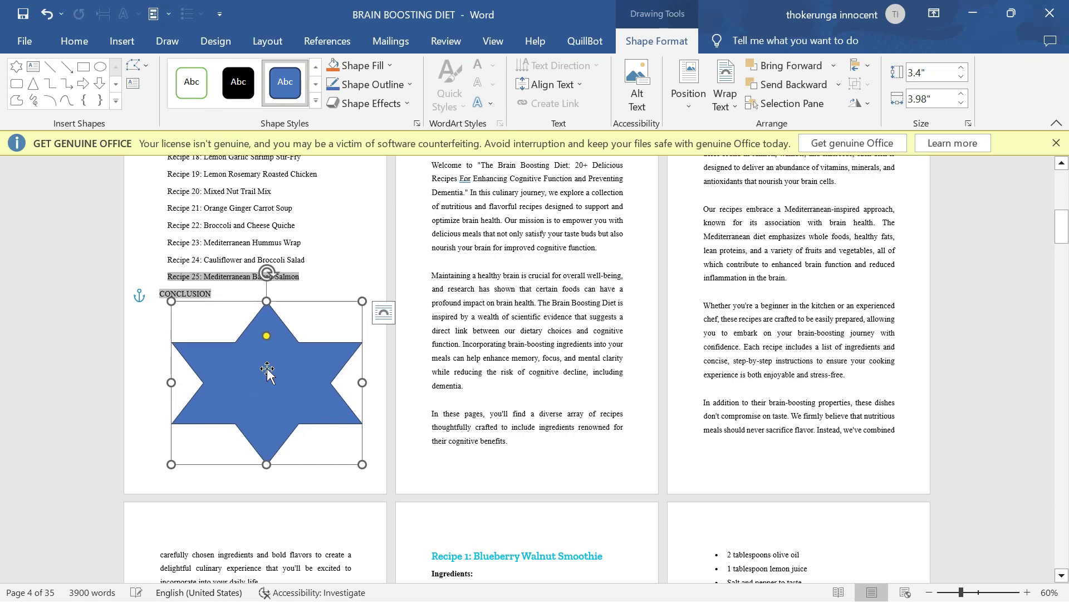
Fill the star with the picture of grilled chicken, asparagus and tomato from the Downloads folder.
left_click(369, 63)
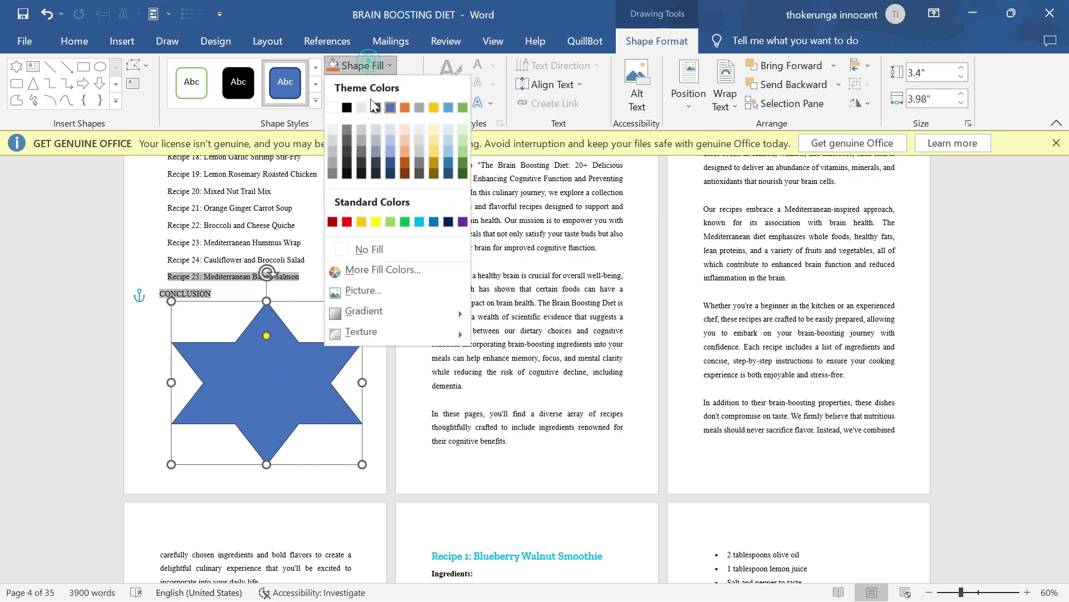
left_click(363, 290)
left_click(400, 288)
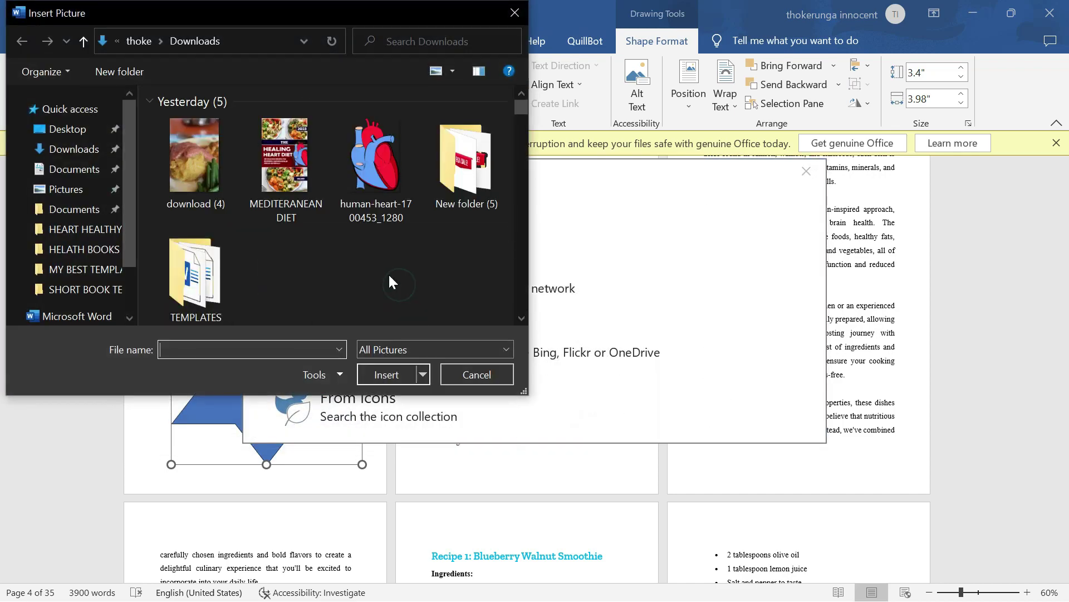
scroll(330, 222, "down", 5)
scroll(329, 222, "up", 2)
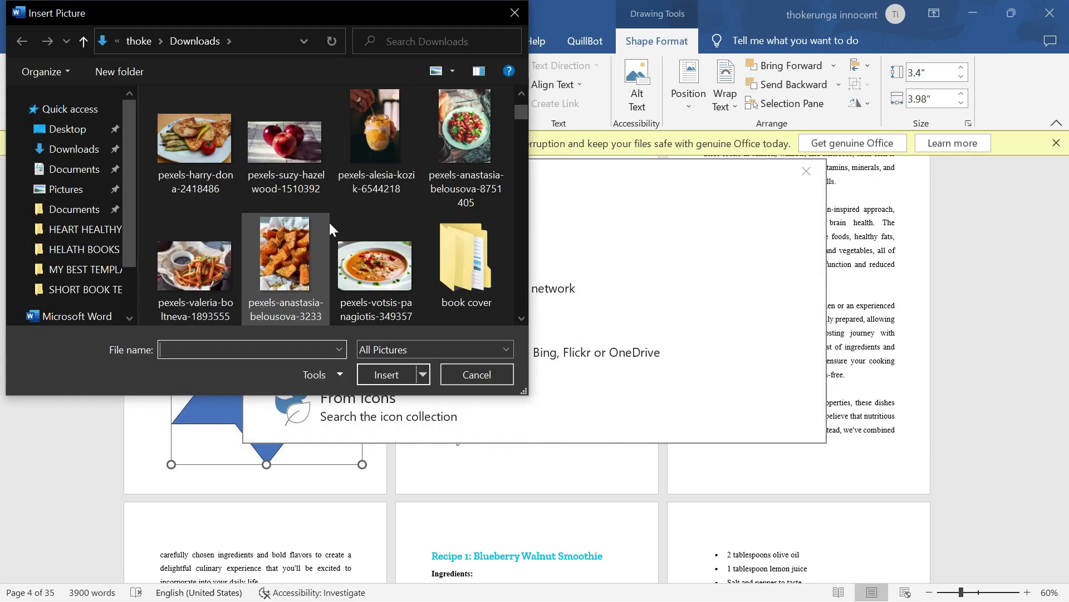
left_click(190, 134)
left_click(388, 374)
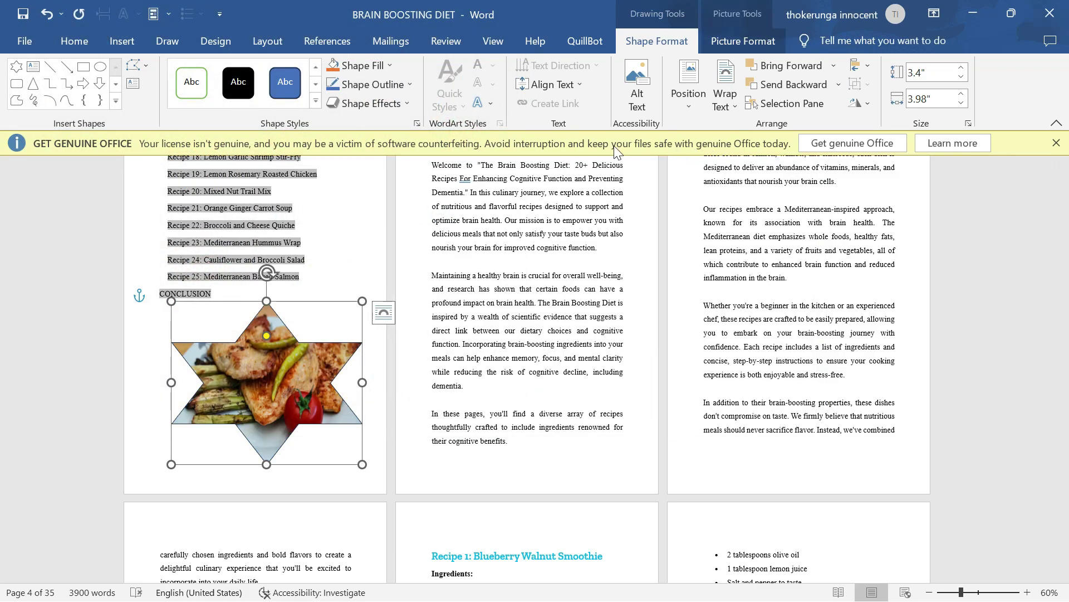
Crop the star's picture with the Fill option, enlarge the picture so the tomato fills the middle, and finish cropping.
left_click(737, 42)
left_click(907, 105)
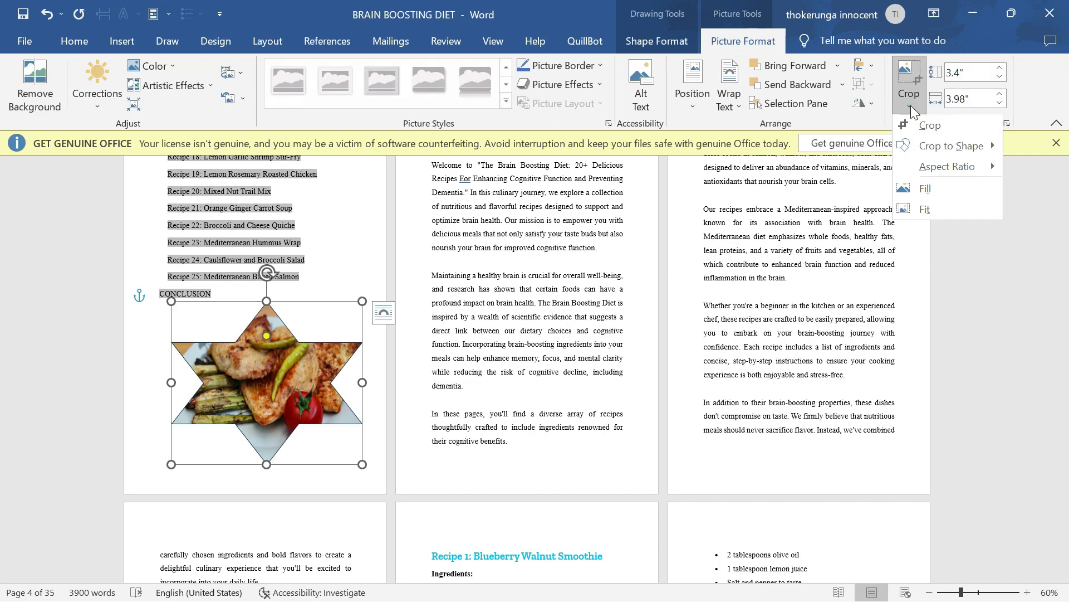
left_click(923, 189)
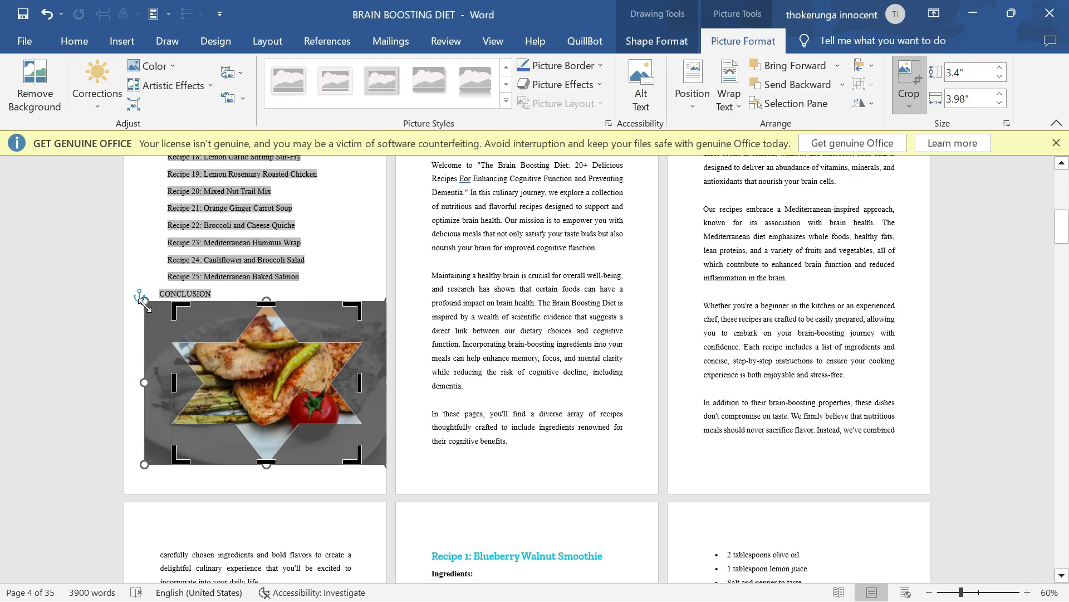
left_click_drag(133, 285, 93, 259)
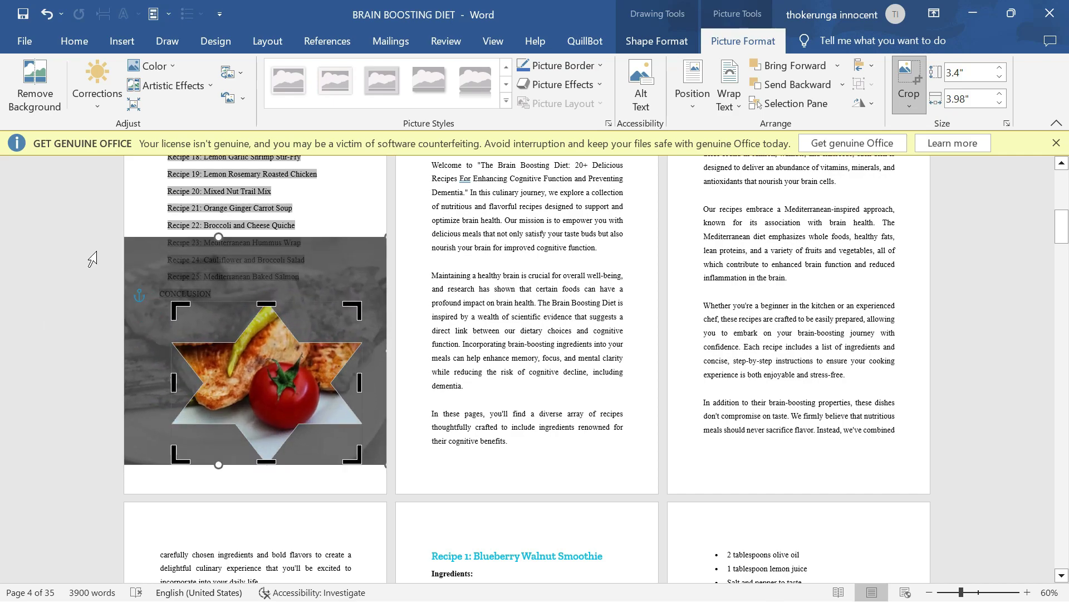
key("Escape")
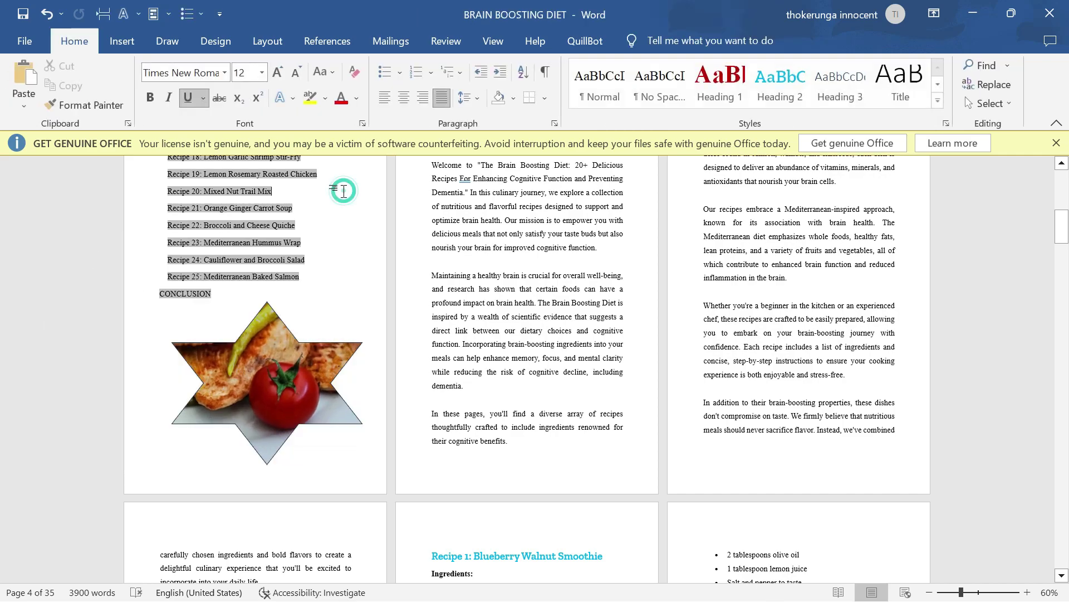
Apply the second-strongest Soft Edges preset to the picture-filled star and deselect it.
scroll(596, 368, "up", 1)
scroll(283, 350, "down", 2)
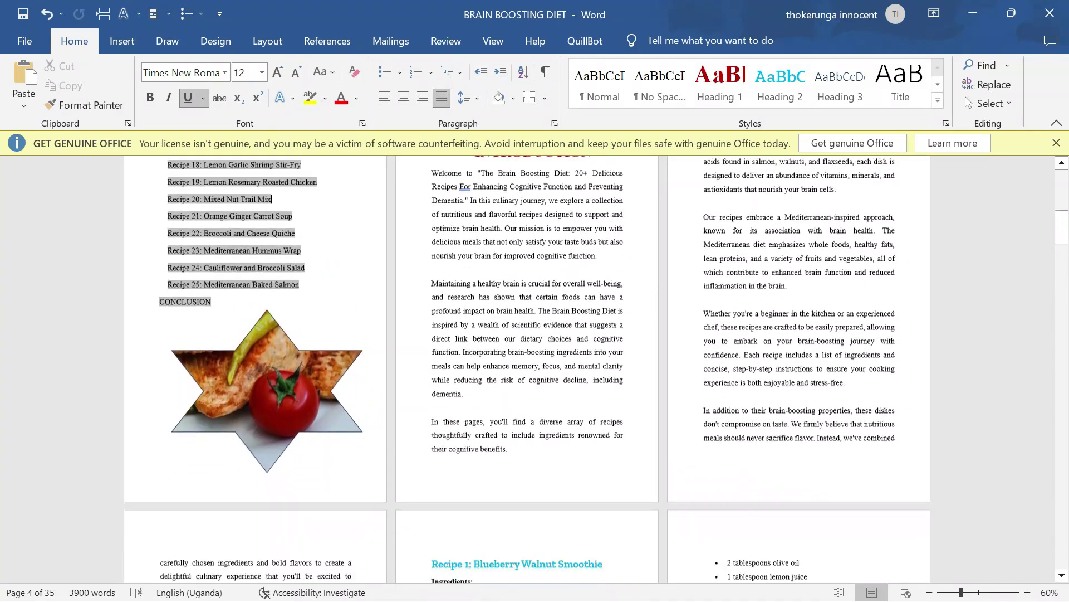
left_click(284, 349)
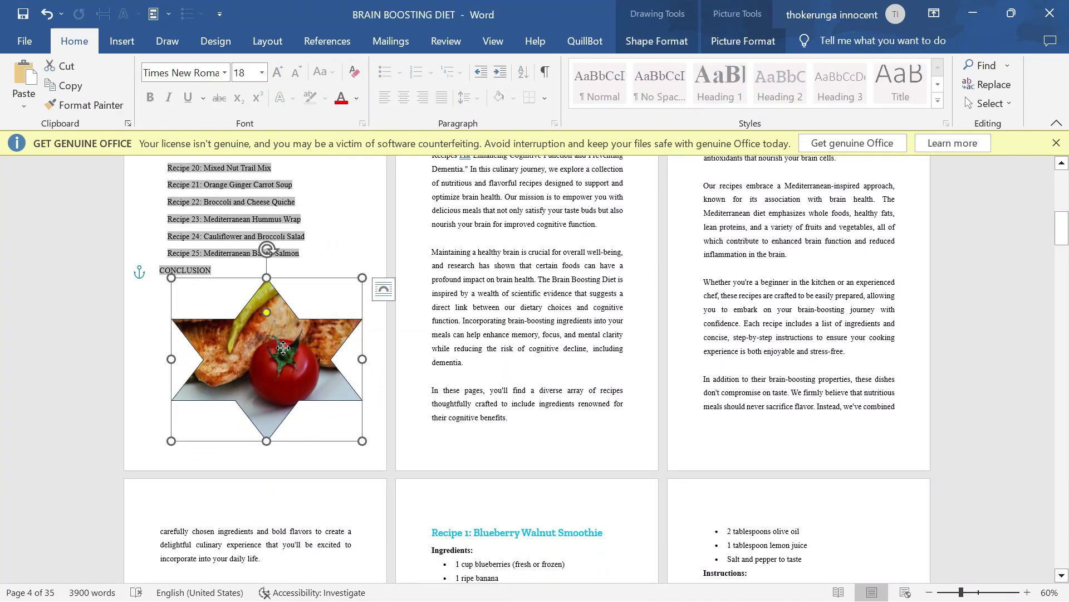
left_click(653, 46)
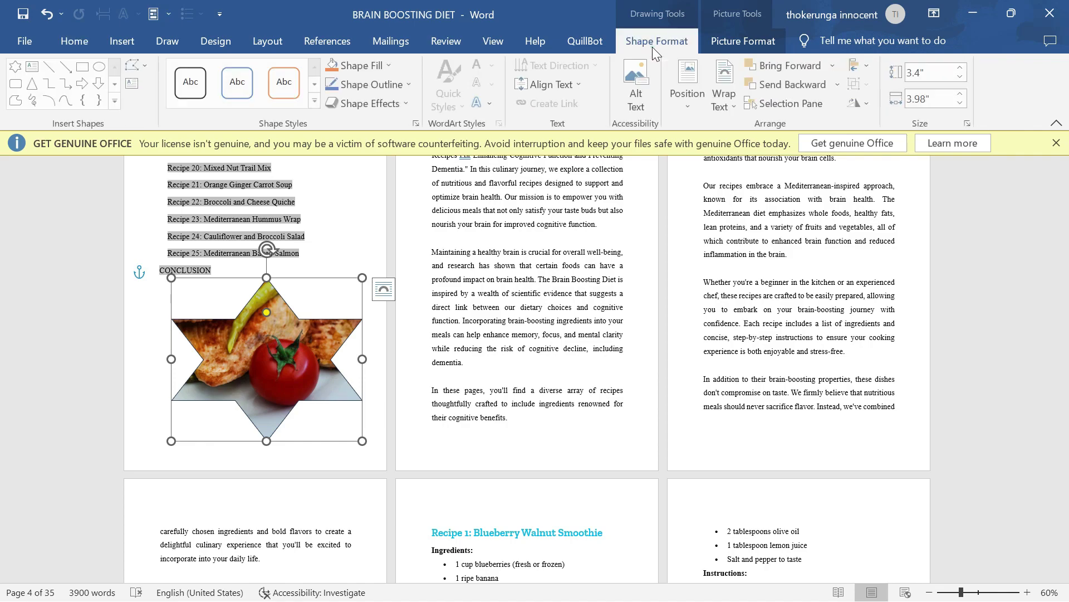
left_click(743, 42)
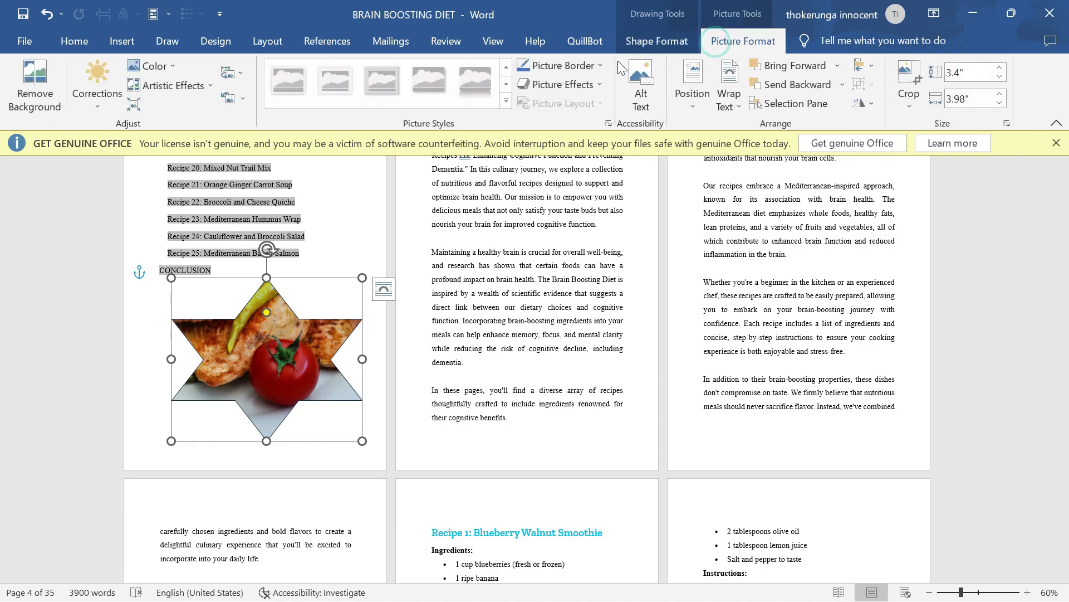
left_click(589, 83)
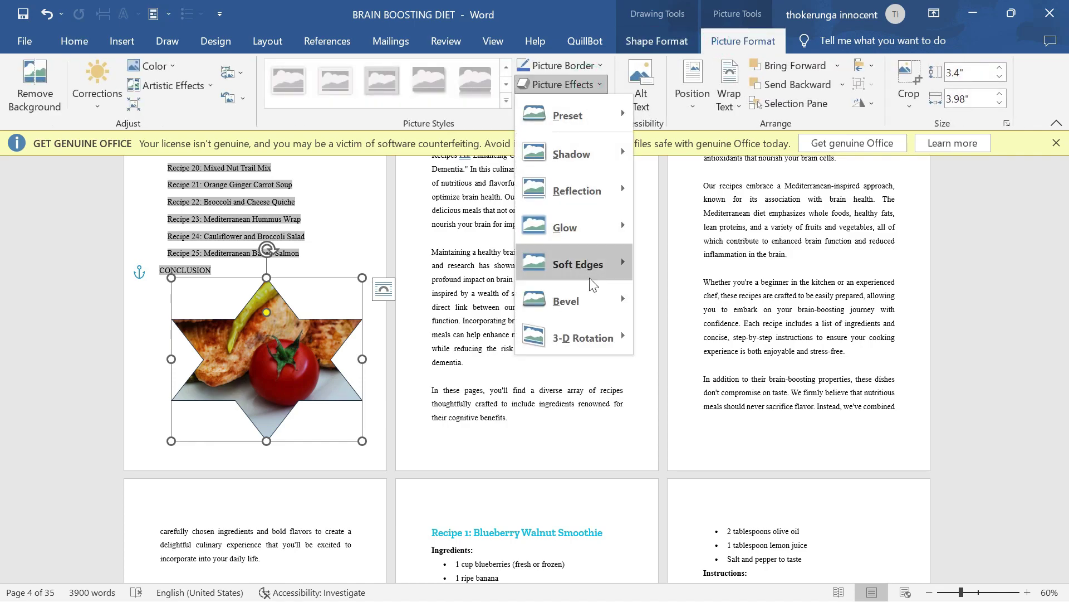
mouse_move(589, 272)
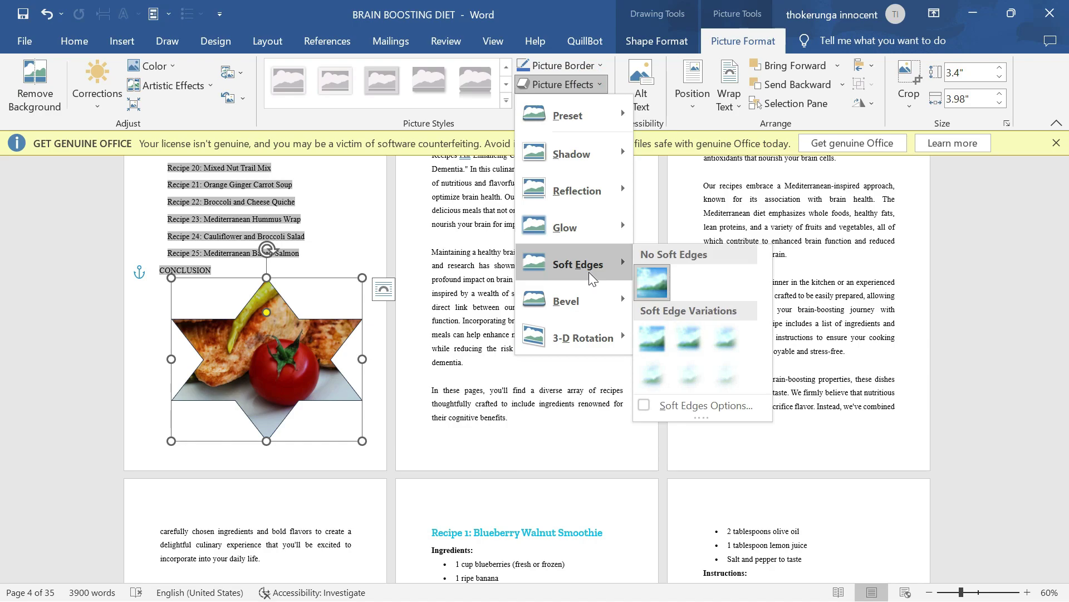
left_click(683, 370)
left_click(400, 404)
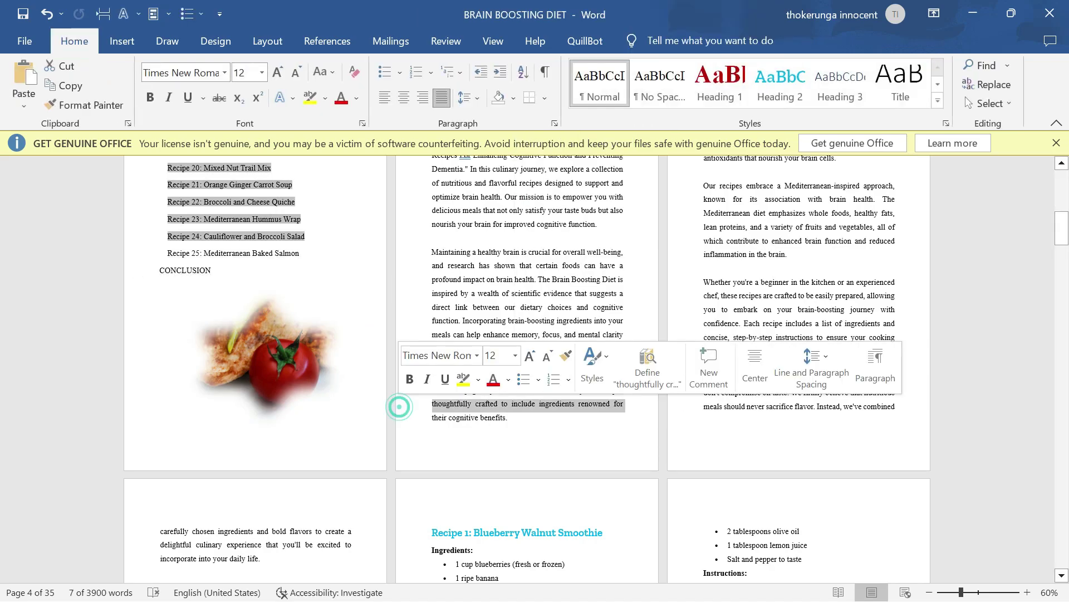
scroll(401, 404, "up", 3)
scroll(337, 317, "up", 2)
scroll(337, 317, "down", 2)
left_click(337, 316)
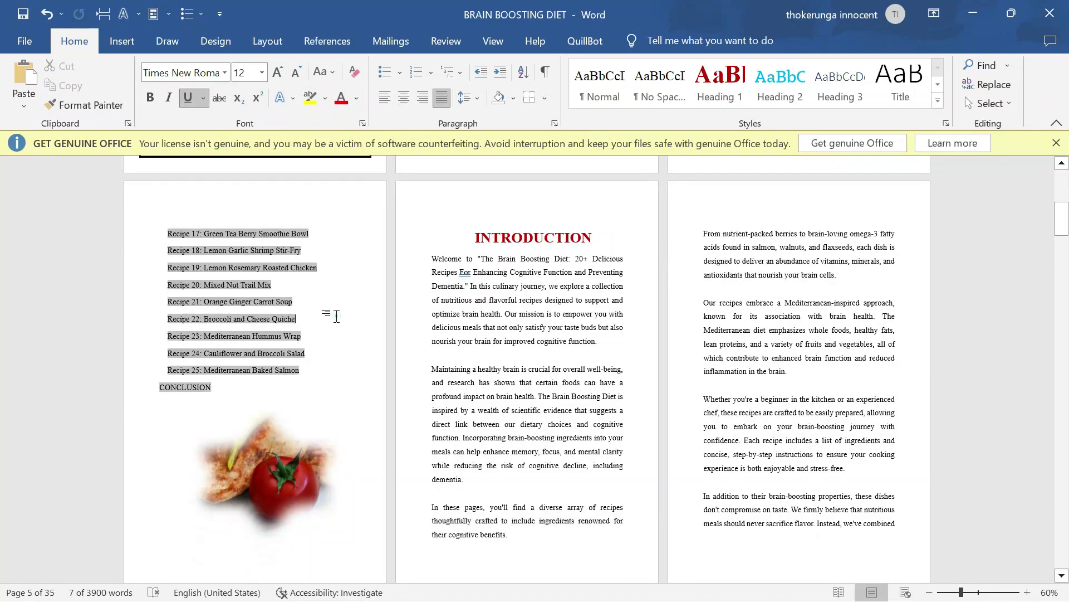
scroll(337, 317, "down", 2)
scroll(337, 316, "down", 2)
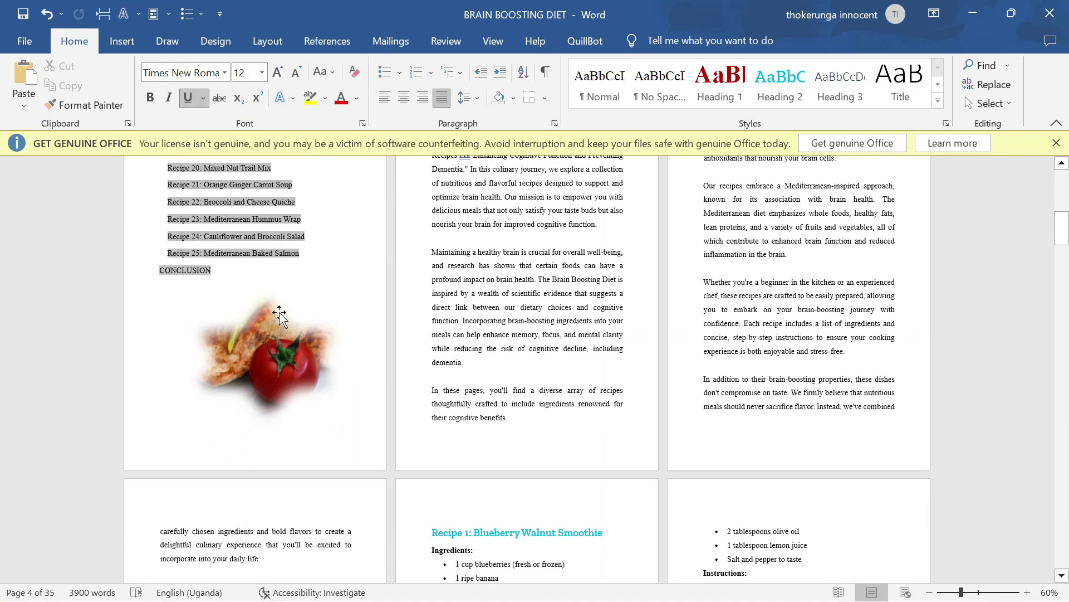
Switch to the New Microsoft Word Document file and look through its recipe page designs with softened food pictures.
key("alt+Tab")
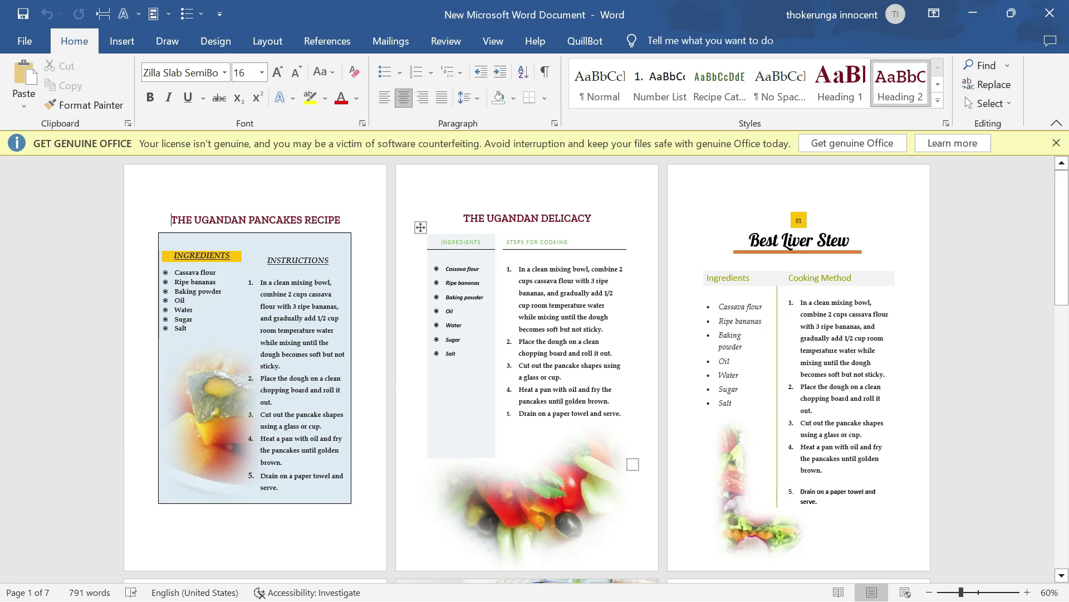
scroll(535, 309, "down", 3)
scroll(535, 309, "up", 3)
scroll(534, 309, "down", 4)
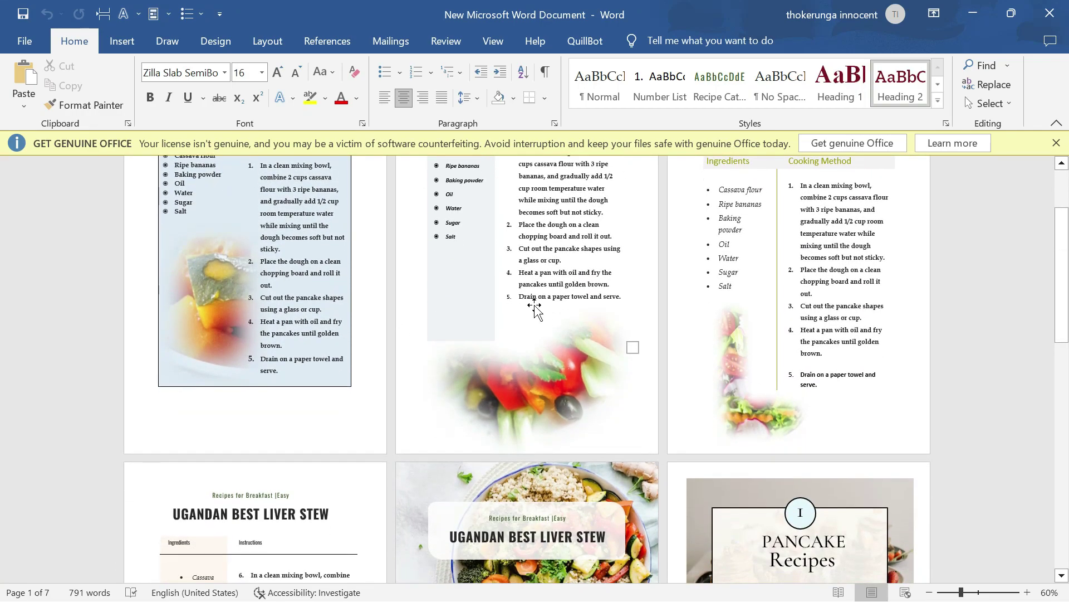
scroll(534, 308, "down", 12)
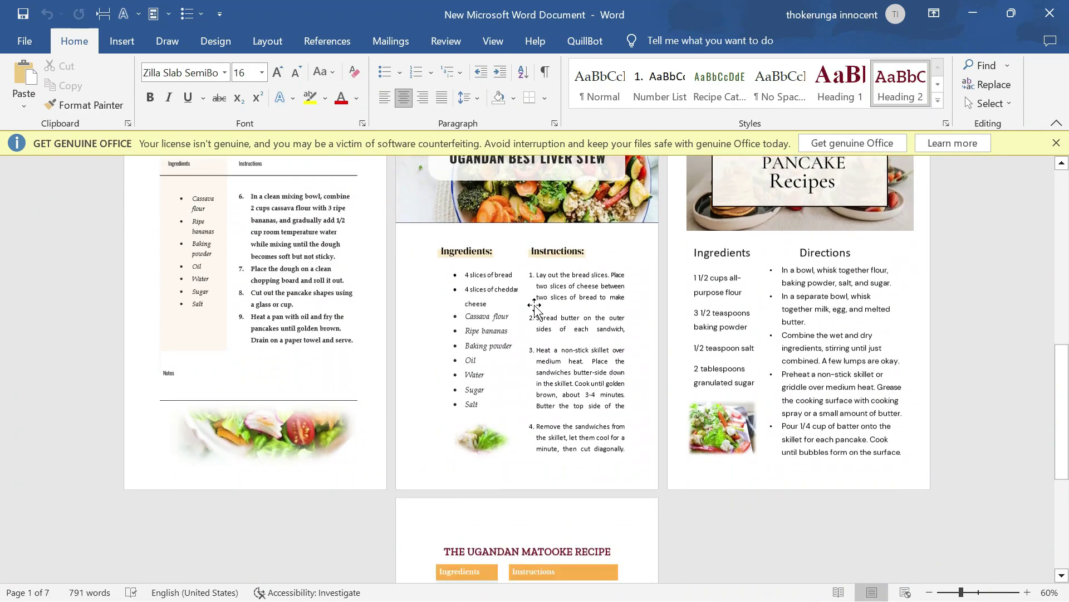
scroll(534, 305, "down", 9)
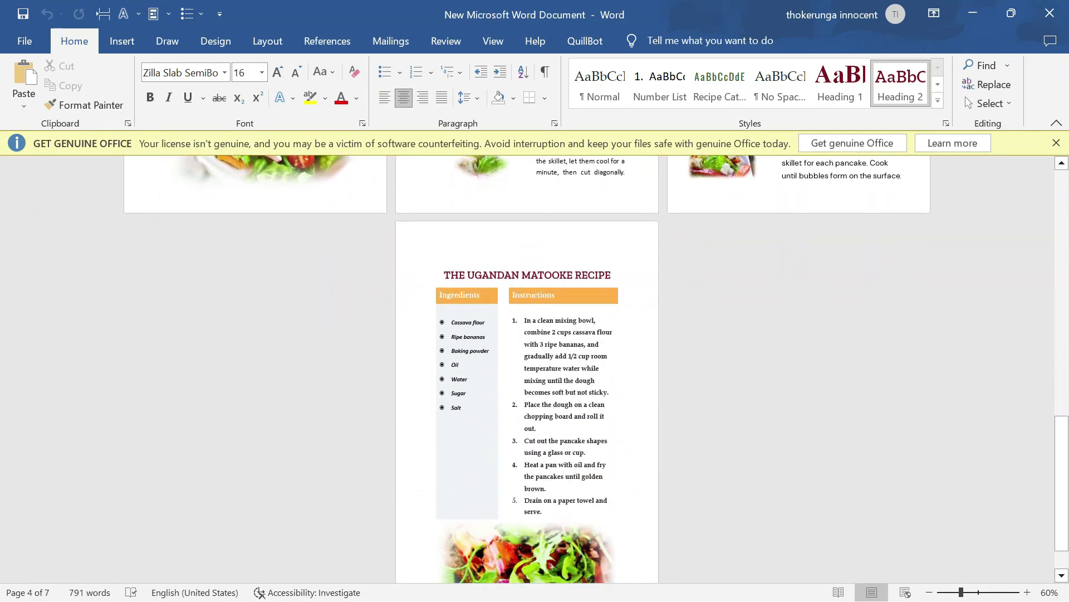
scroll(534, 307, "up", 4)
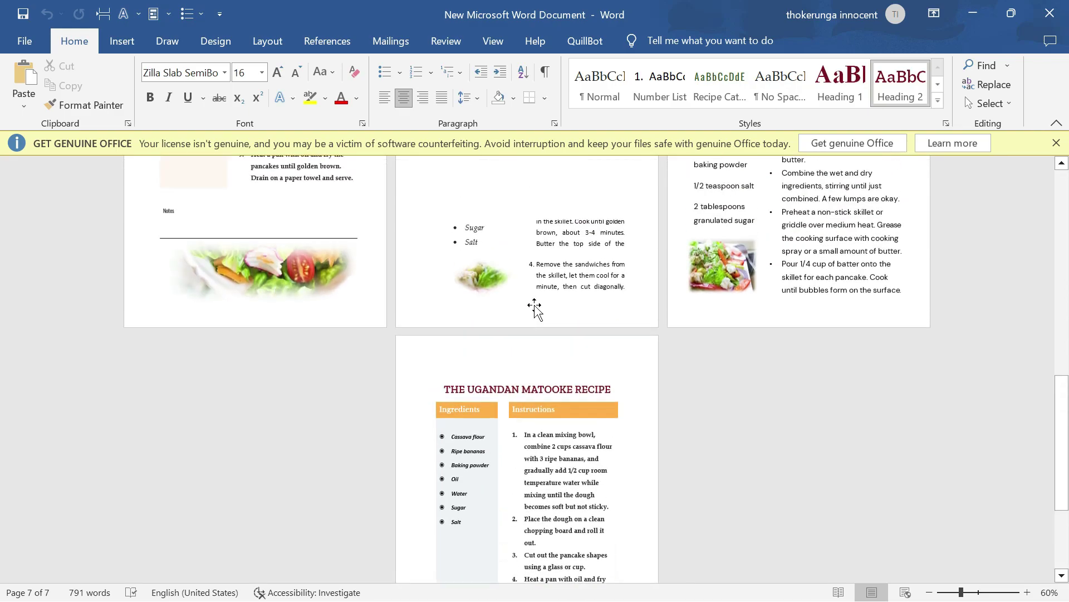
scroll(535, 308, "up", 11)
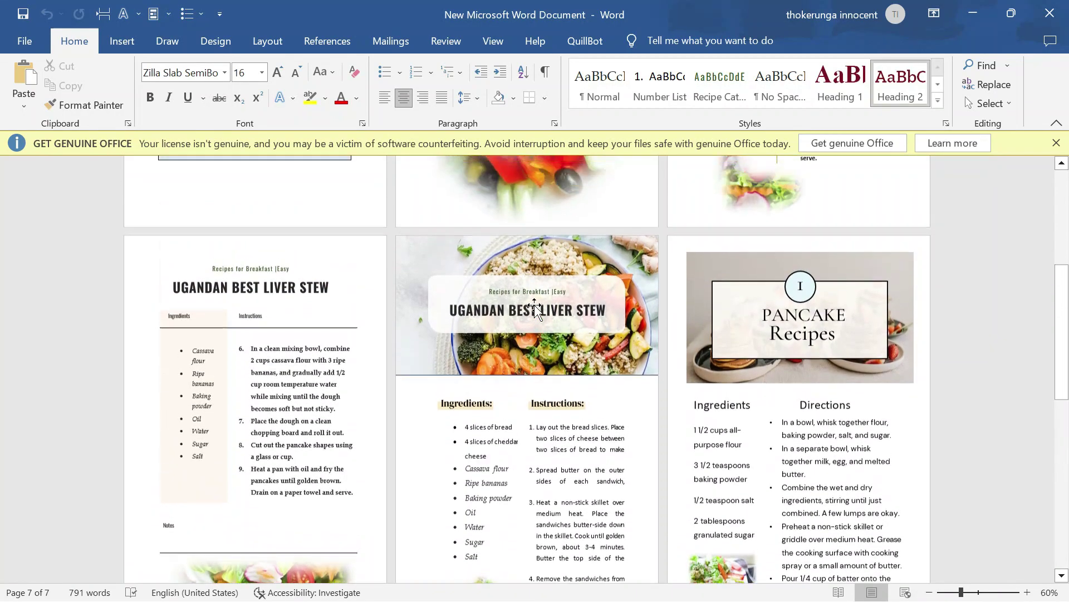
scroll(535, 309, "up", 12)
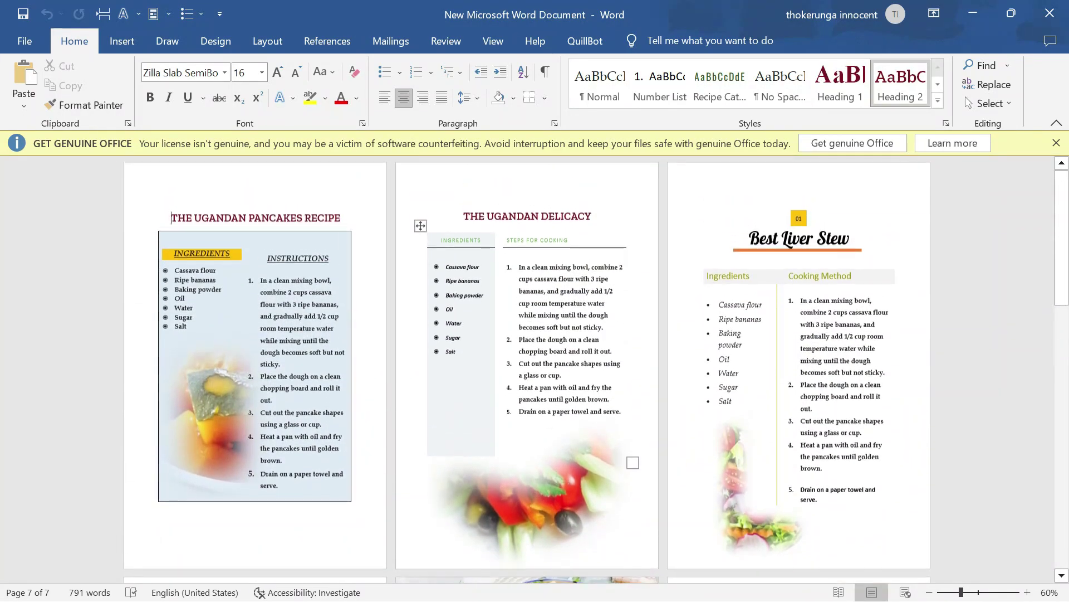